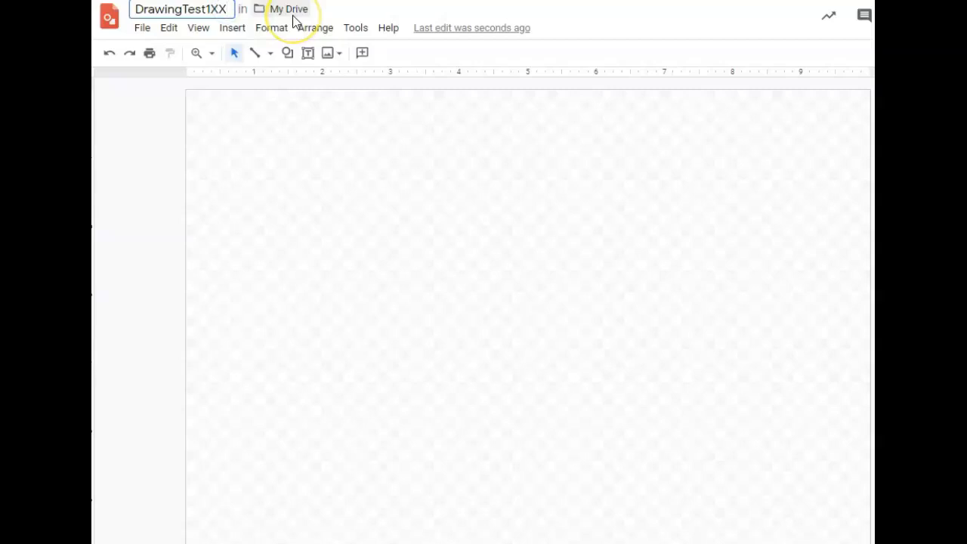
# Step: Replace the XX ending in the drawing's title so the file is named DrawingTest1JS
pyautogui.press('BackSpace')
pyautogui.press('BackSpace')
pyautogui.write('JS')
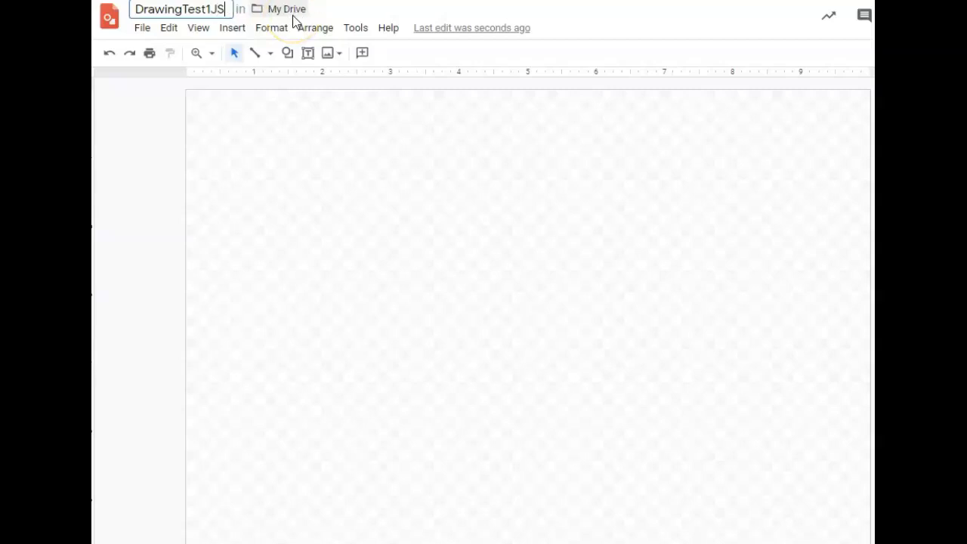
pyautogui.click(259, 199)
# Step: Draw a rectangle shape in the upper-left area of the blank canvas
pyautogui.click(288, 54)
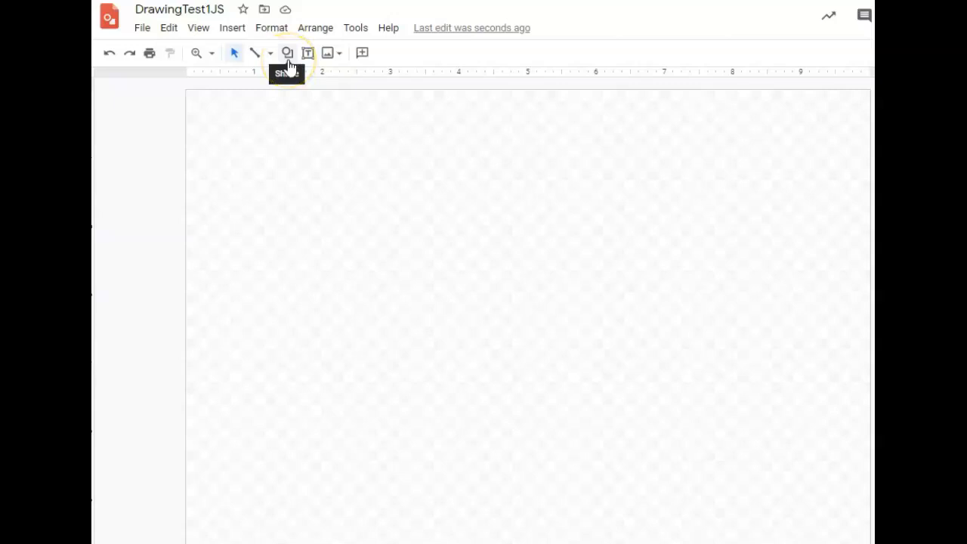
pyautogui.click(290, 78)
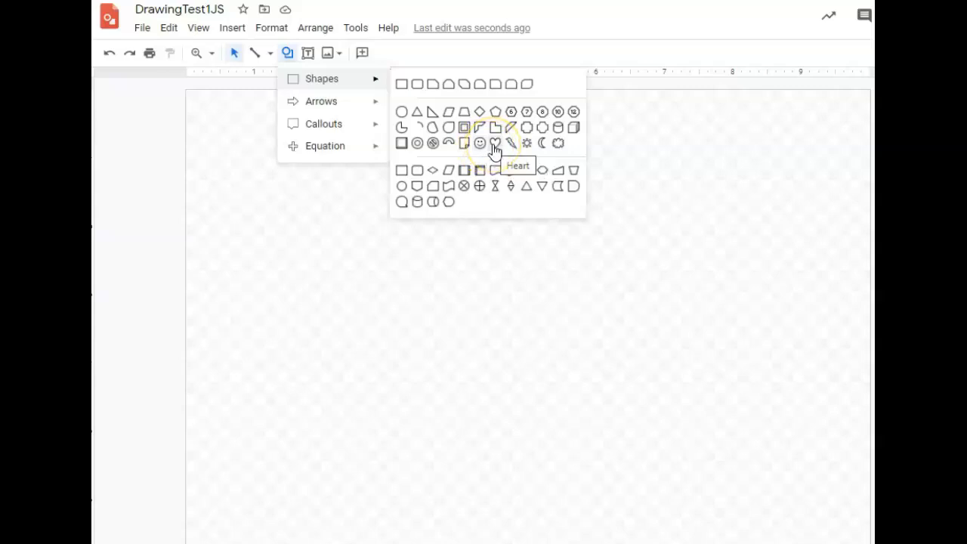
pyautogui.click(287, 52)
pyautogui.click(287, 52)
pyautogui.moveTo(302, 83)
pyautogui.click(400, 85)
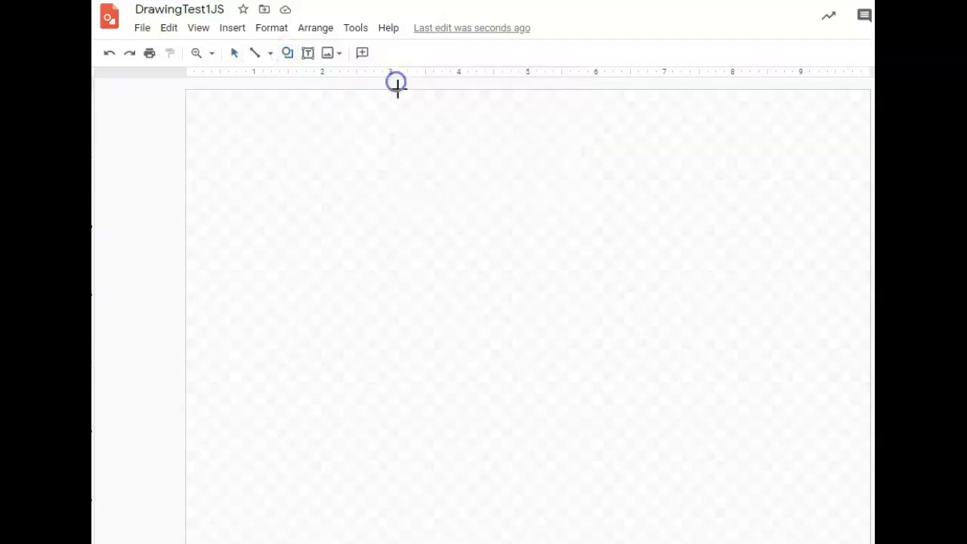
pyautogui.moveTo(263, 146); pyautogui.dragTo(479, 332)
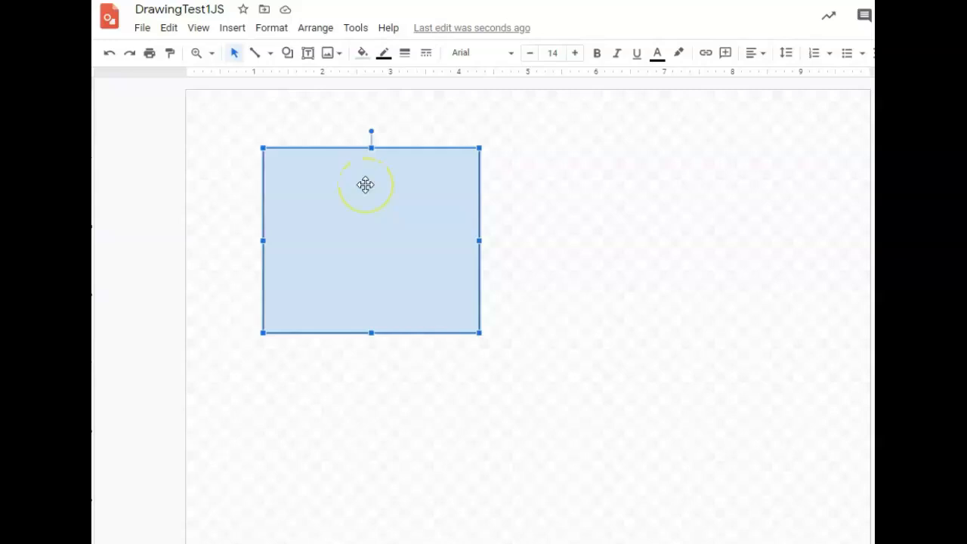
# Step: Give the rectangle a solid orange fill and an 8px blue border
pyautogui.click(363, 56)
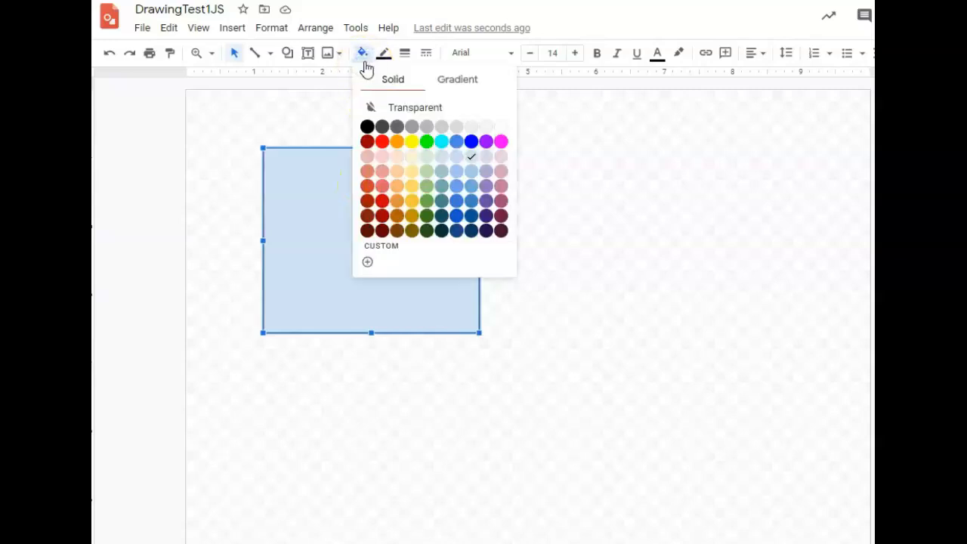
pyautogui.click(397, 141)
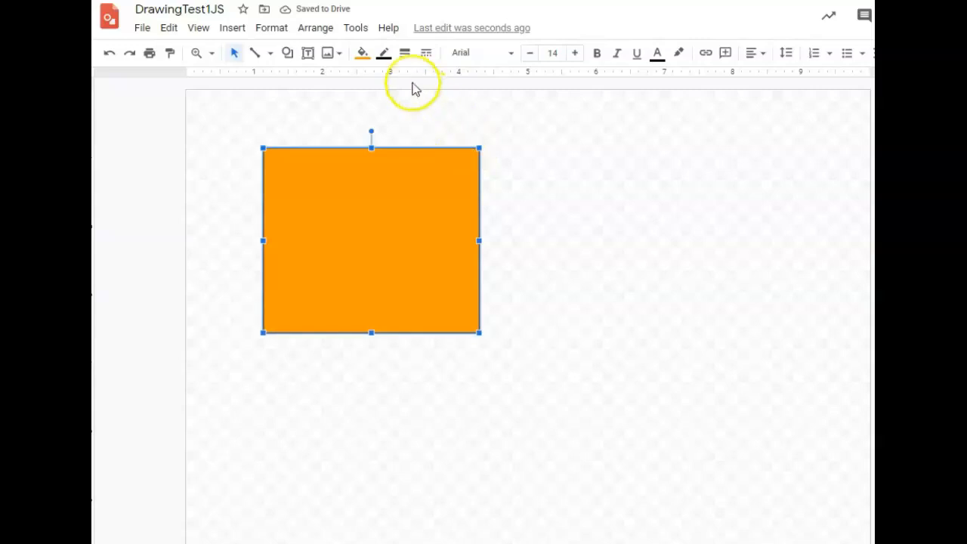
pyautogui.click(383, 54)
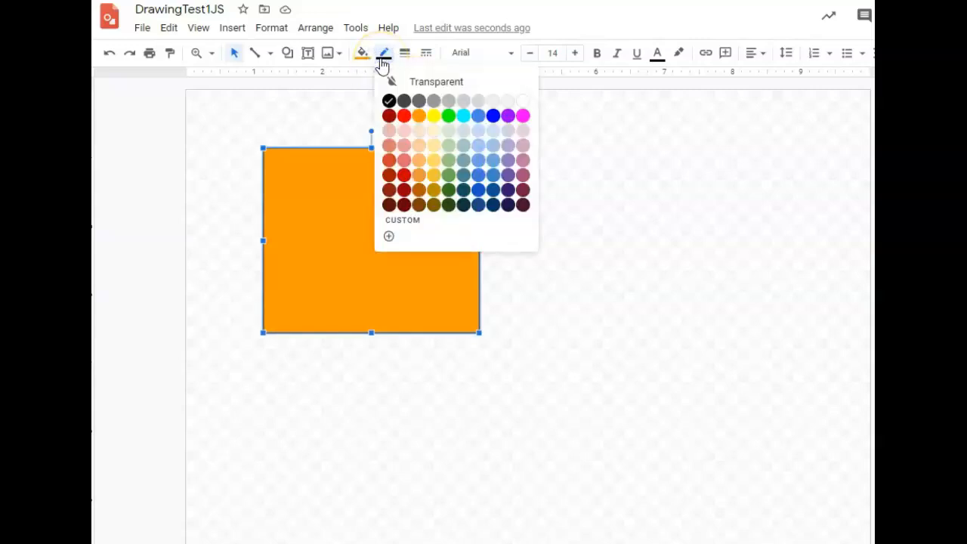
pyautogui.click(493, 117)
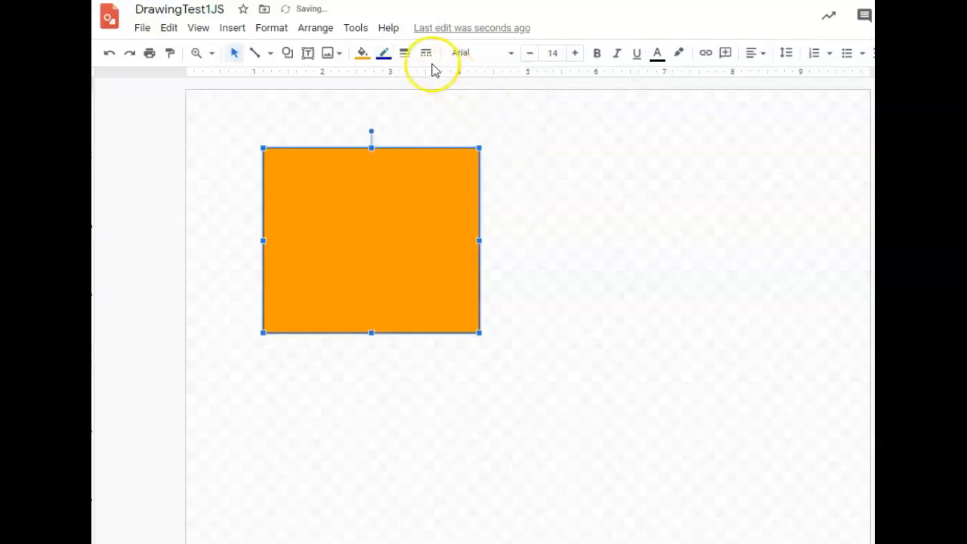
pyautogui.click(404, 54)
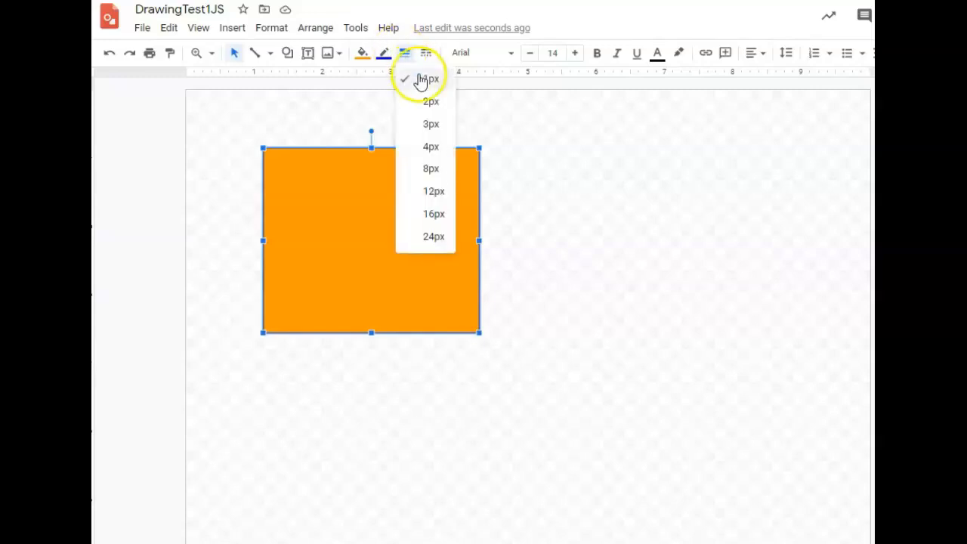
pyautogui.click(430, 169)
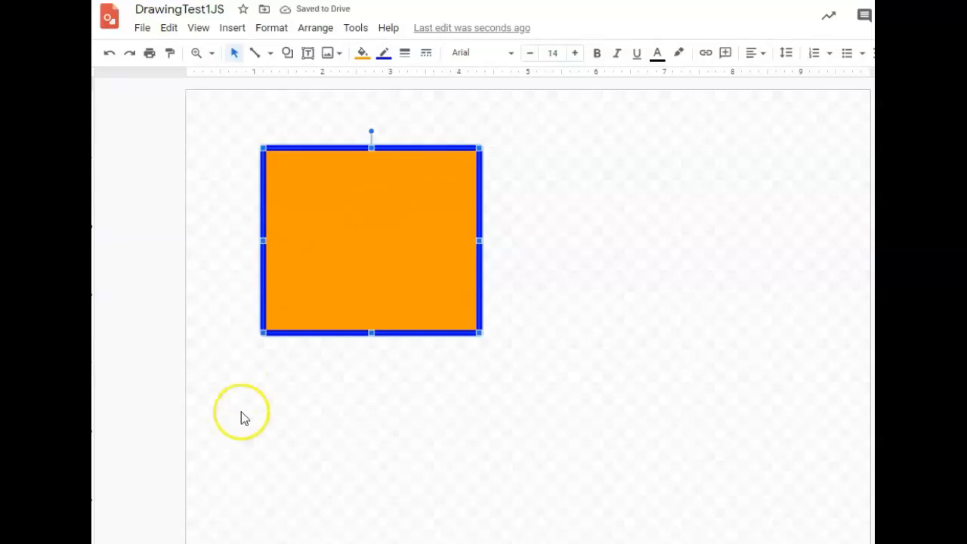
# Step: Stretch the orange rectangle to the canvas corners so it covers the whole drawing as a background
pyautogui.moveTo(333, 148); pyautogui.dragTo(253, 90)
pyautogui.moveTo(404, 274); pyautogui.dragTo(870, 543)
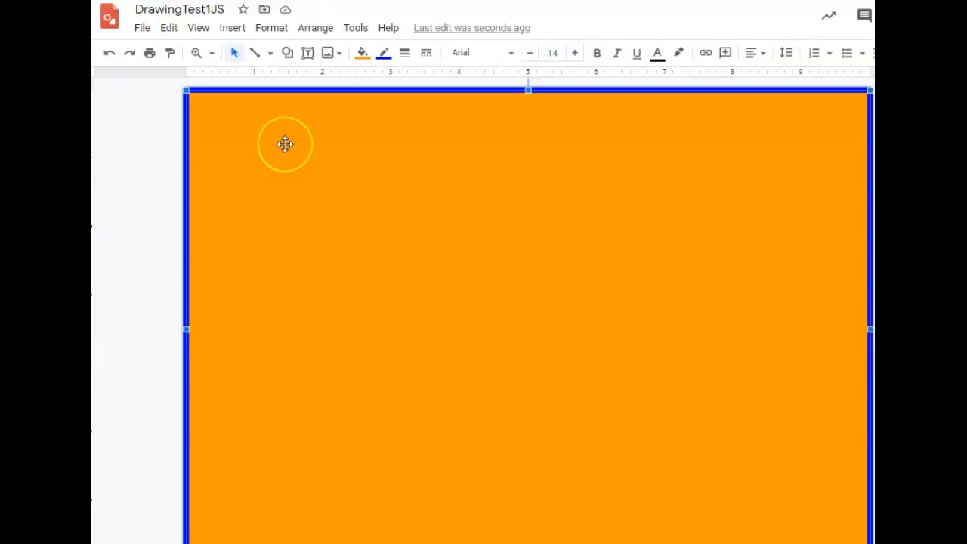
pyautogui.click(287, 54)
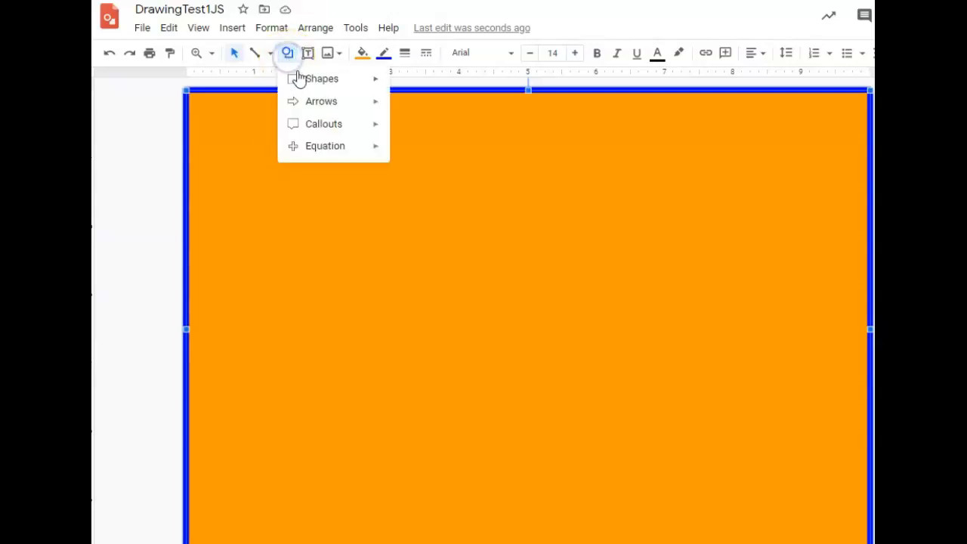
pyautogui.moveTo(305, 83)
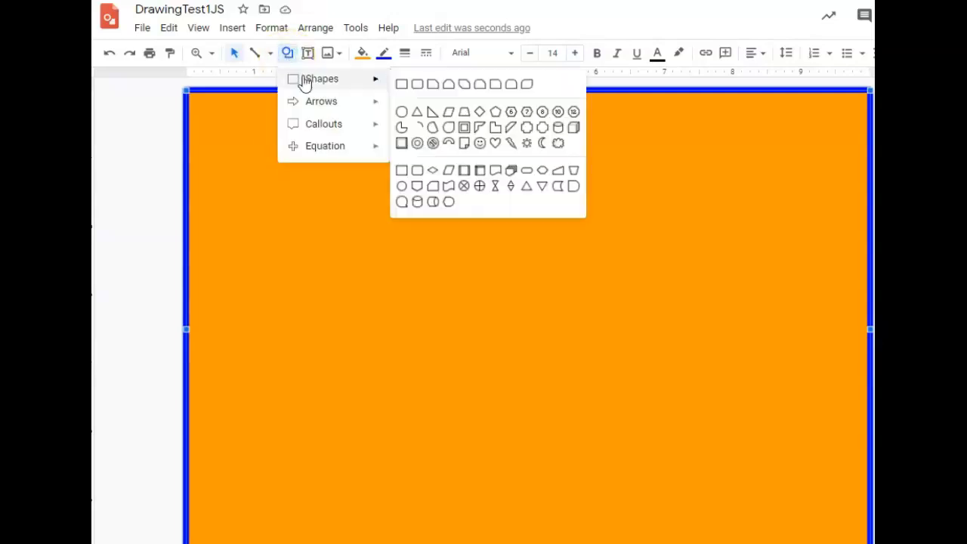
pyautogui.click(399, 111)
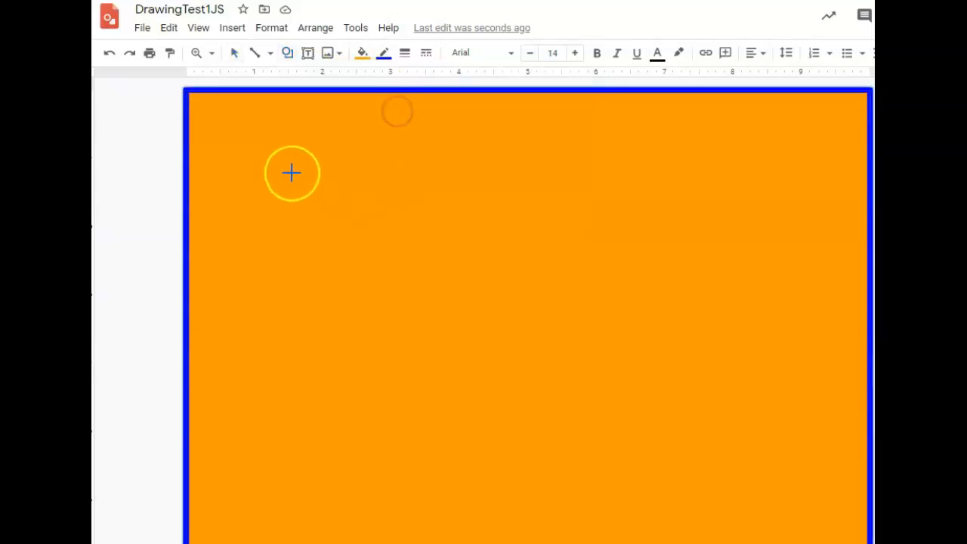
pyautogui.moveTo(292, 160)
pyautogui.mouseDown()
pyautogui.moveTo(438, 283)
pyautogui.moveTo(444, 300)
pyautogui.mouseUp()
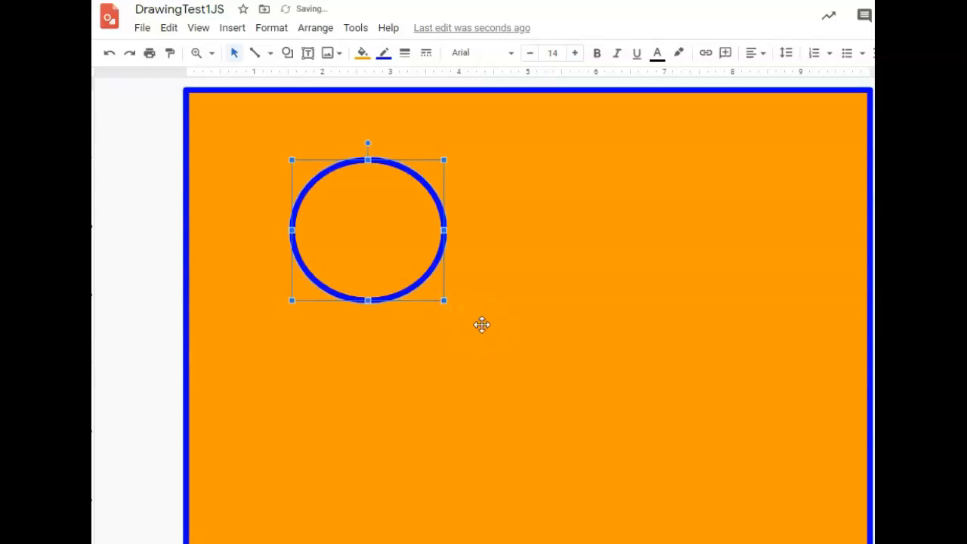
pyautogui.press('Delete')
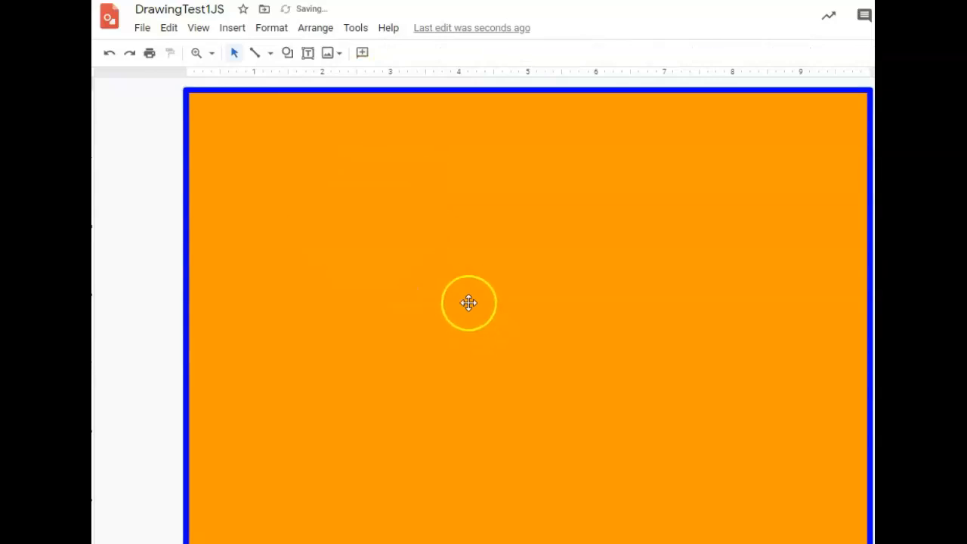
# Step: Draw a circle in the upper-left area of the orange background, with a green fill and a thick mauve border
pyautogui.click(287, 53)
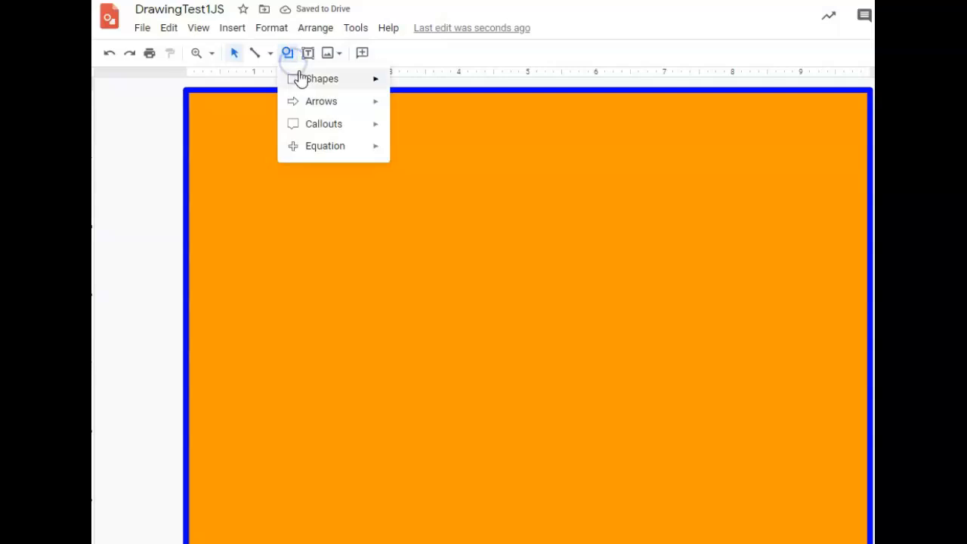
pyautogui.moveTo(300, 79)
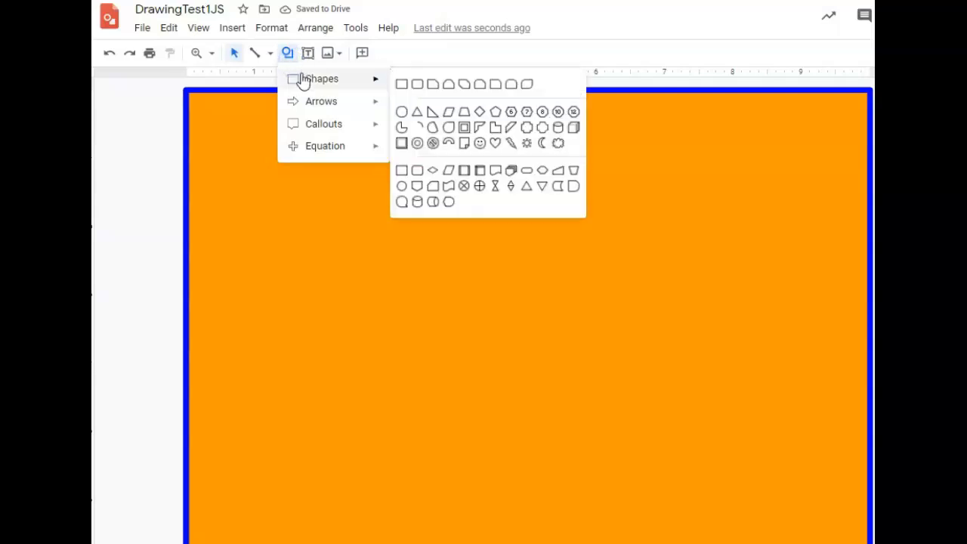
pyautogui.click(401, 112)
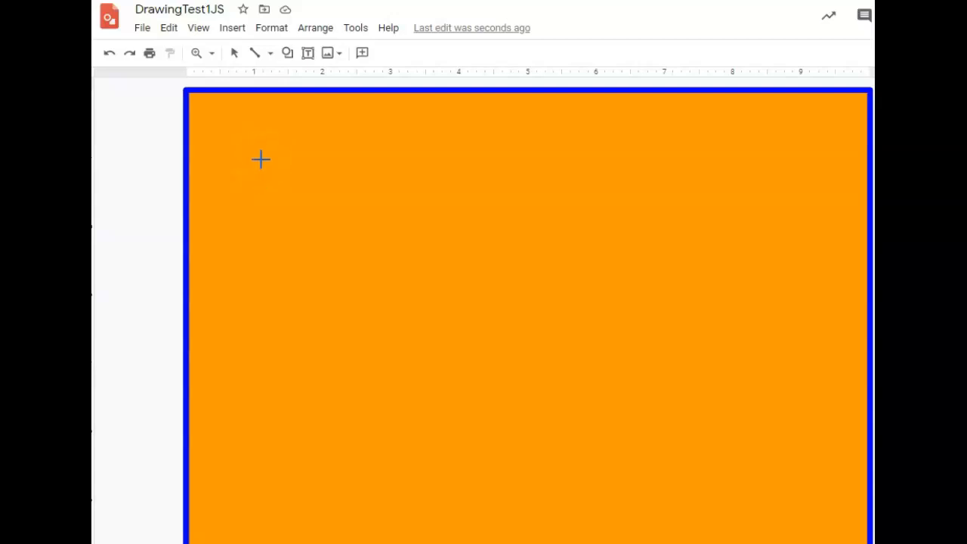
pyautogui.moveTo(261, 159); pyautogui.dragTo(378, 283)
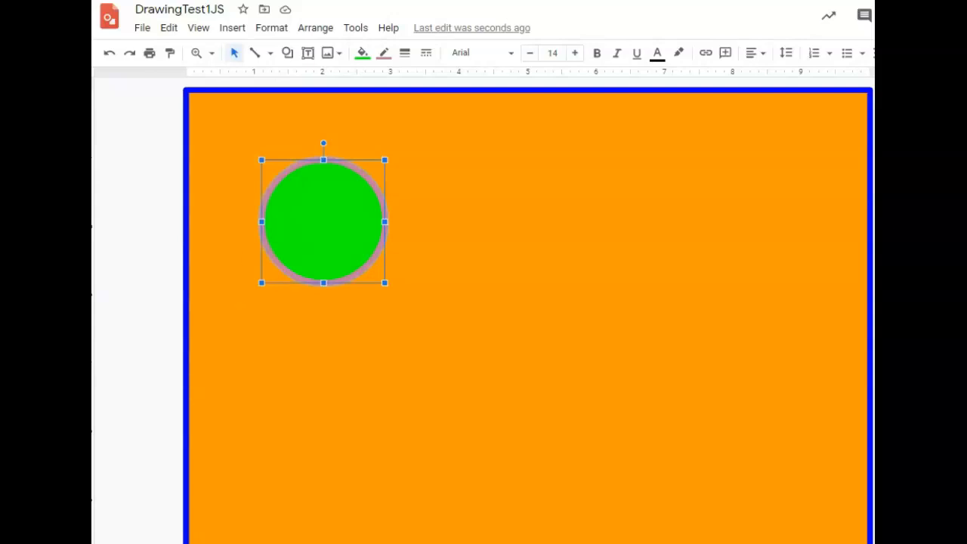
pyautogui.click(244, 134)
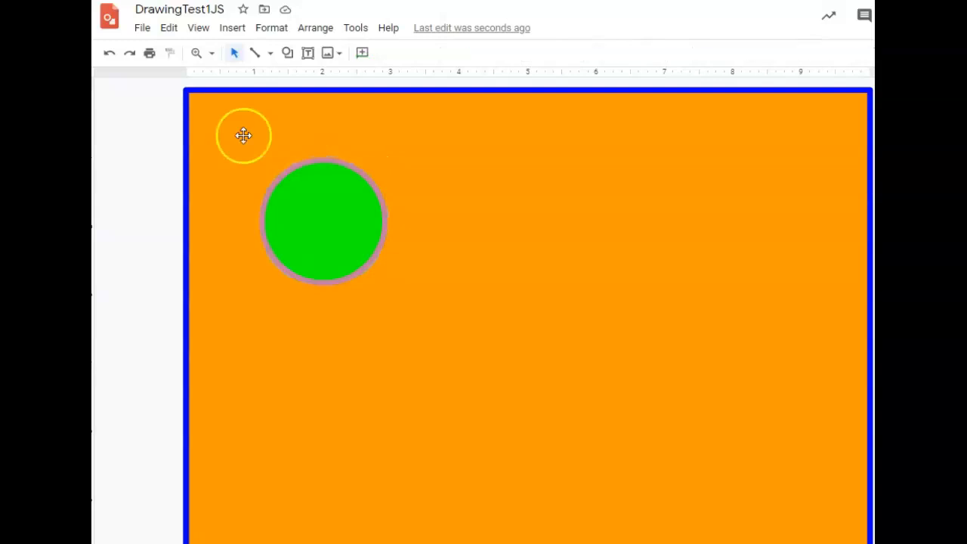
# Step: Set the green circle's border type to Double
pyautogui.click(276, 30)
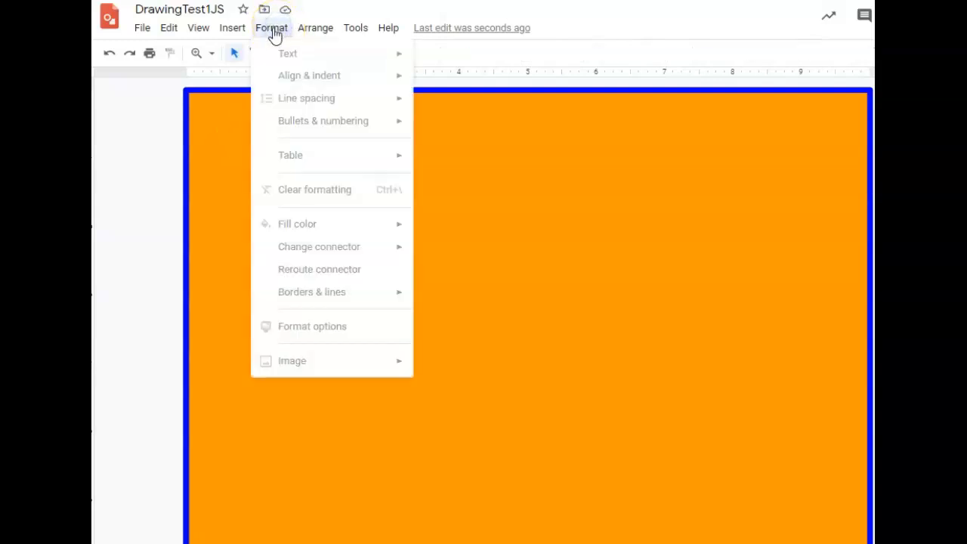
pyautogui.click(234, 30)
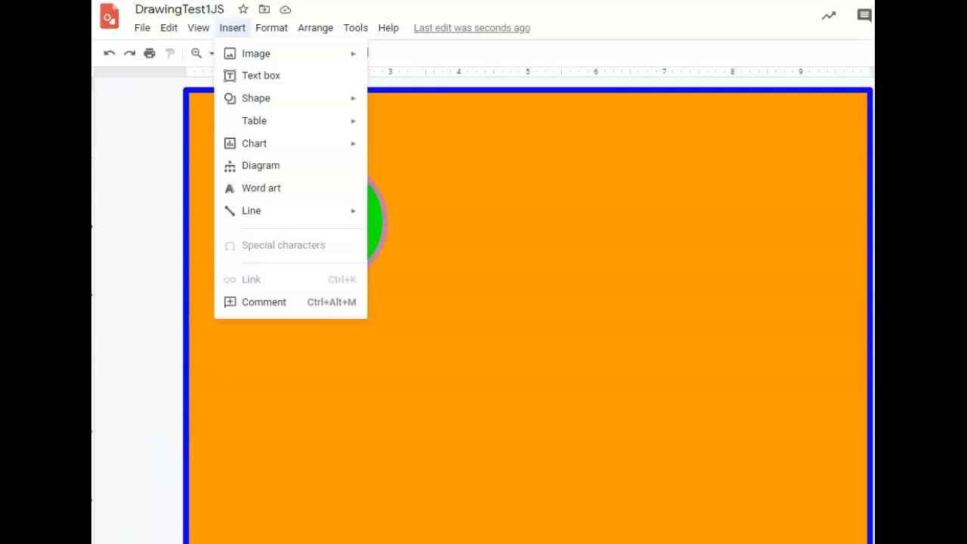
pyautogui.click(278, 30)
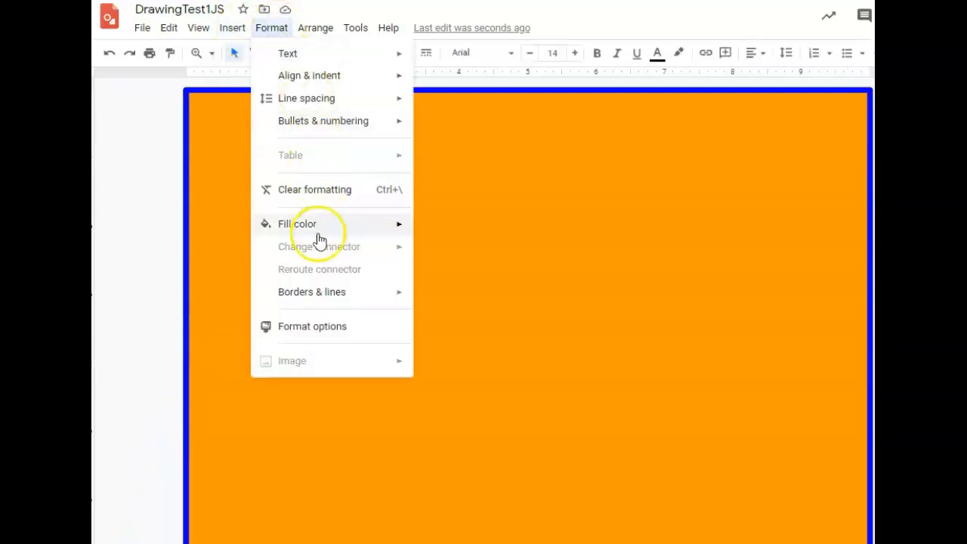
pyautogui.moveTo(317, 297)
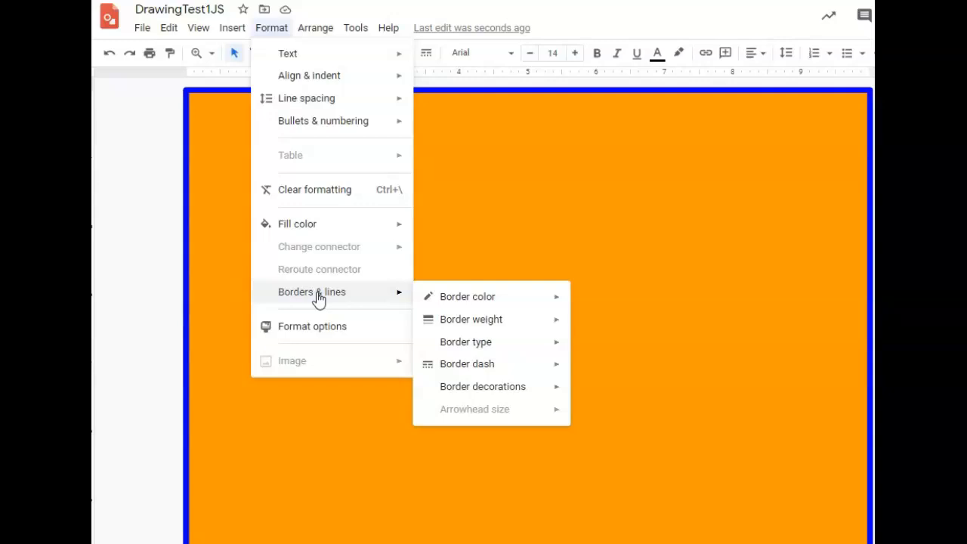
pyautogui.moveTo(481, 348)
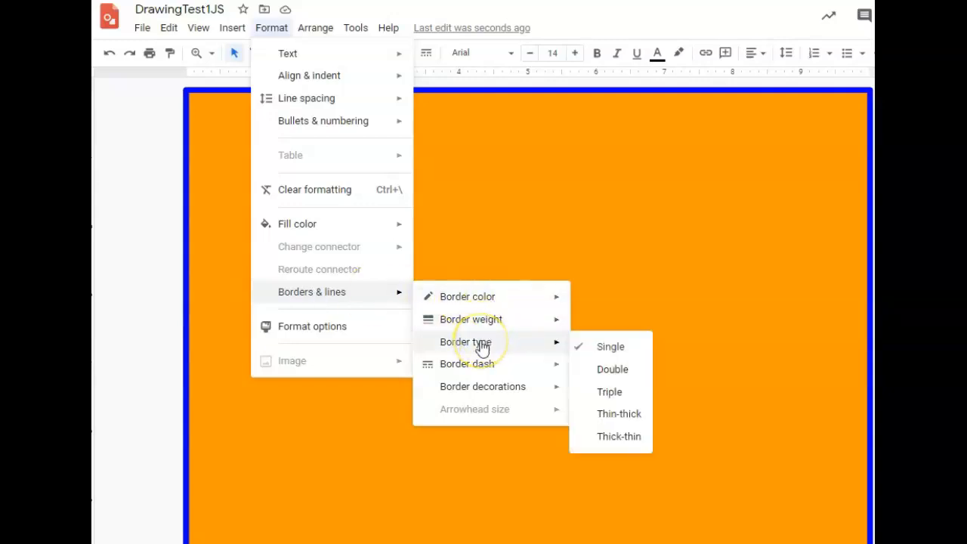
pyautogui.click(624, 369)
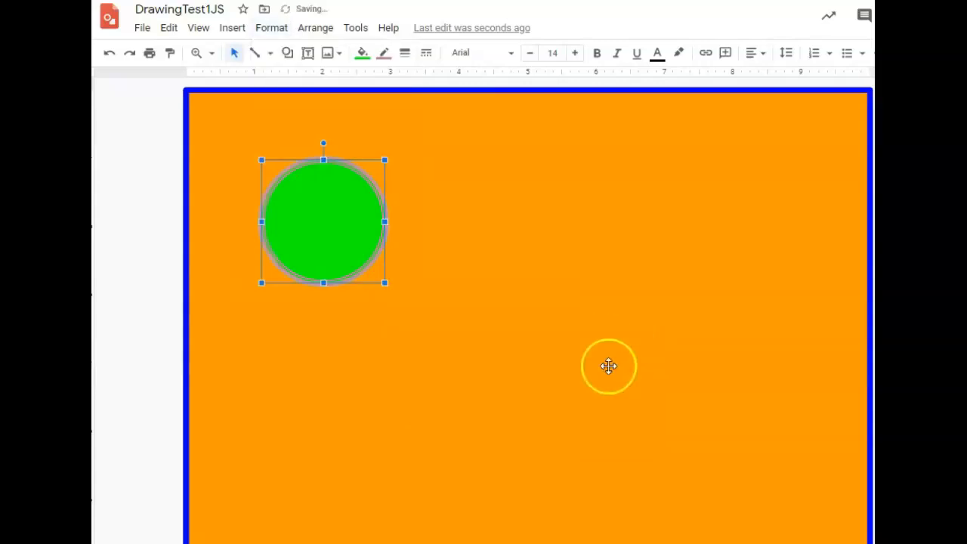
# Step: Apply the Miter join border decoration to the green circle
pyautogui.click(272, 28)
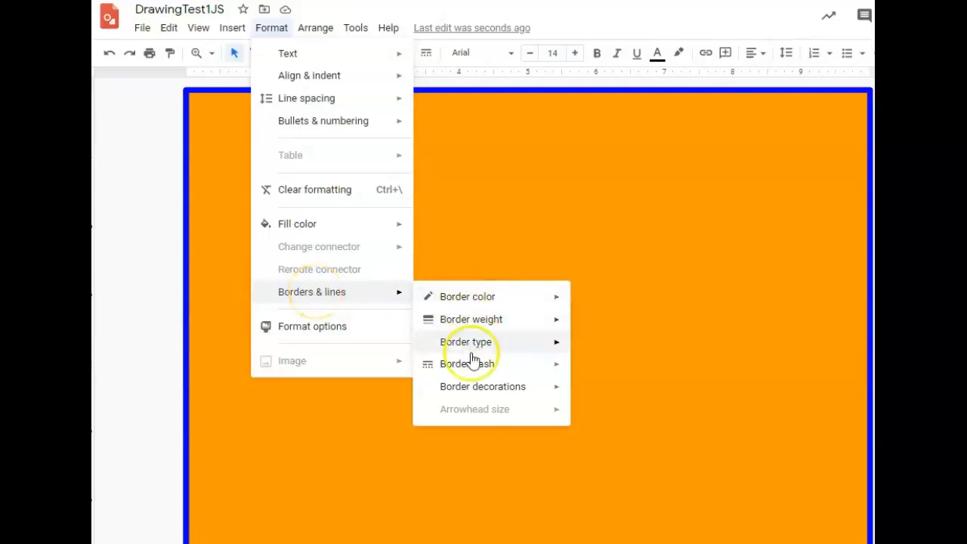
pyautogui.moveTo(478, 395)
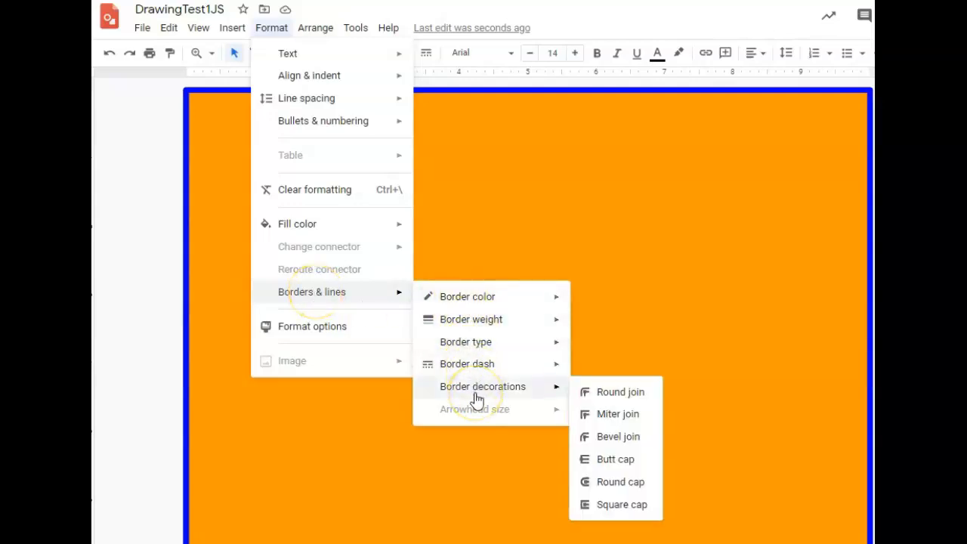
pyautogui.click(624, 418)
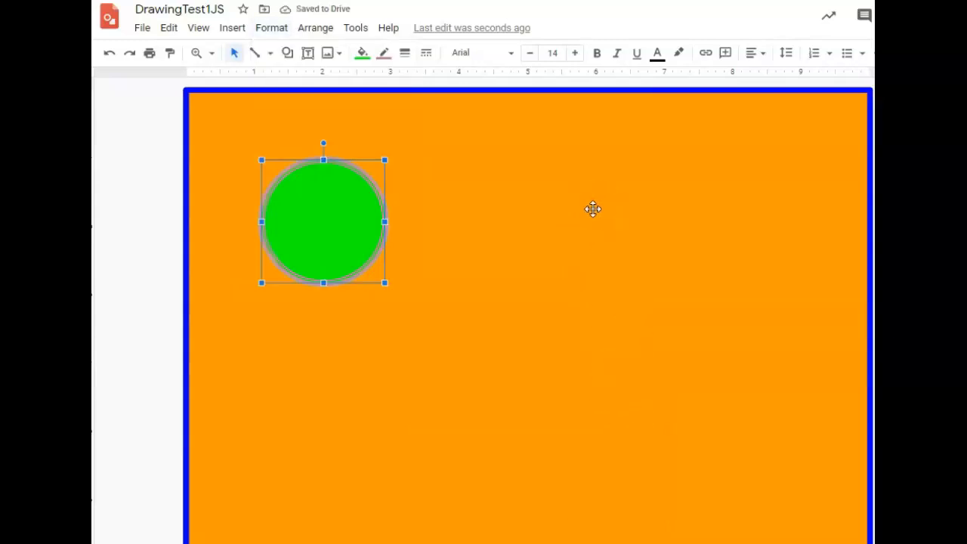
# Step: Change the green circle's border dash from solid to the short-dashed line style
pyautogui.click(279, 33)
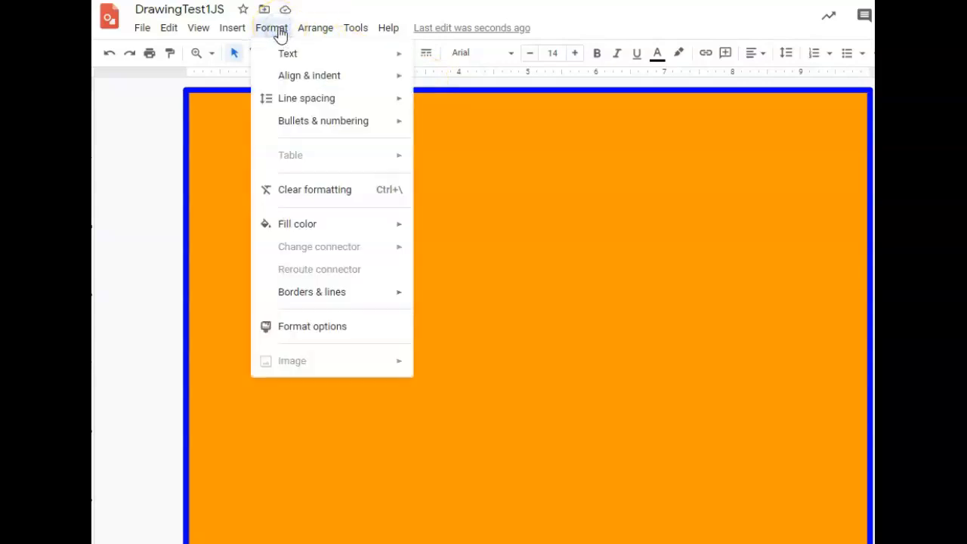
pyautogui.moveTo(325, 302)
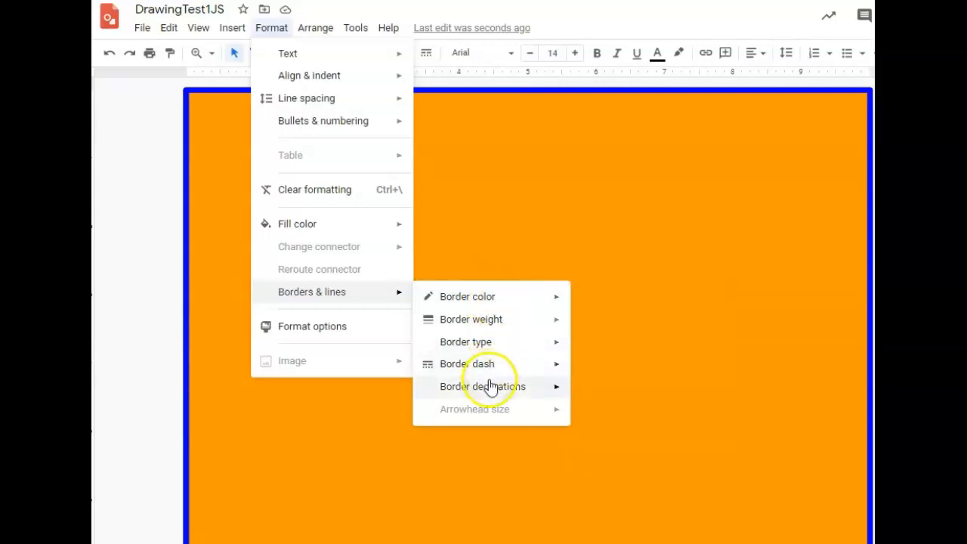
pyautogui.moveTo(489, 375)
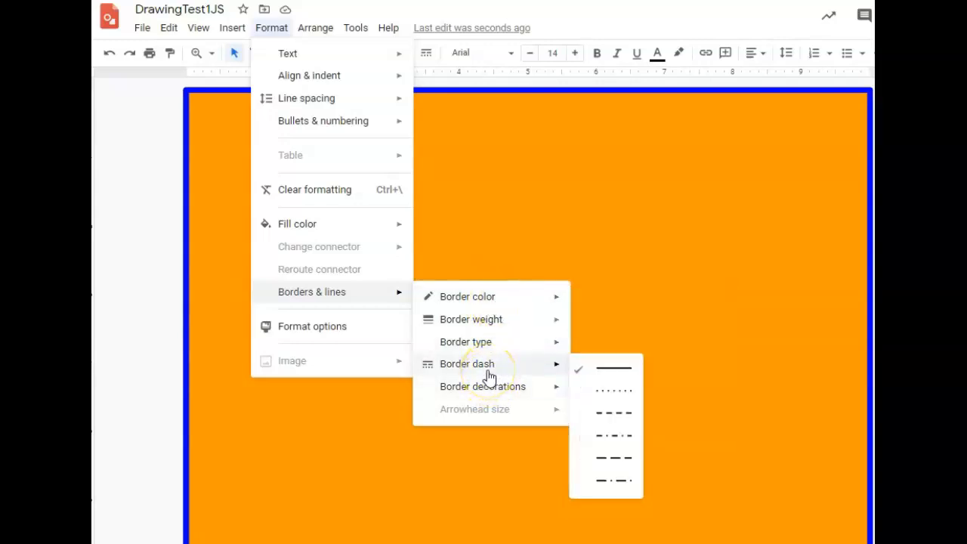
pyautogui.click(626, 418)
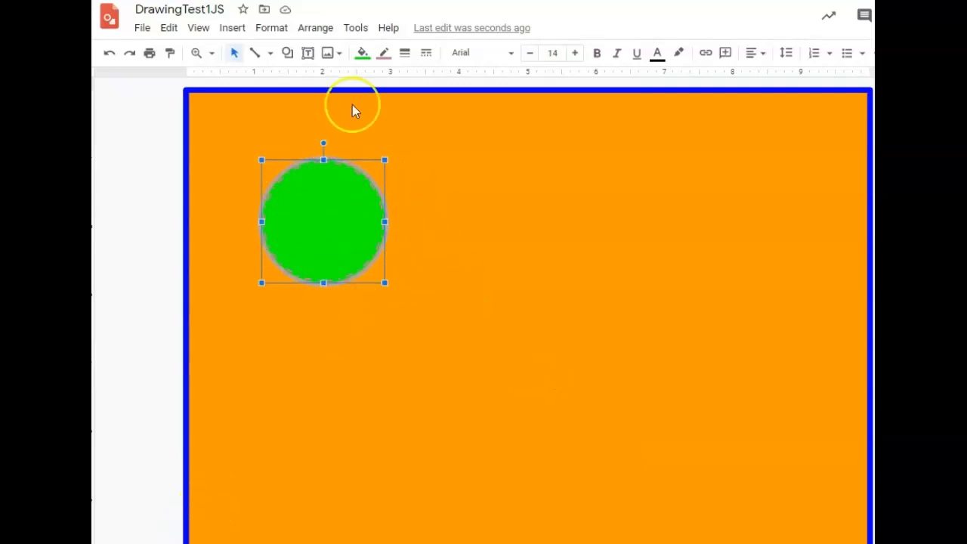
# Step: Draw a green triangle to the lower right of the circle
pyautogui.click(288, 52)
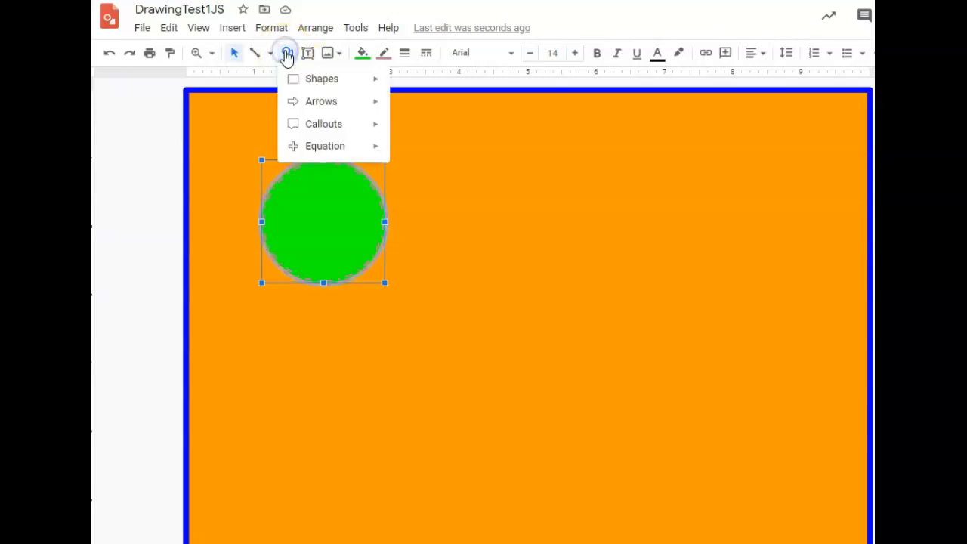
pyautogui.moveTo(307, 85)
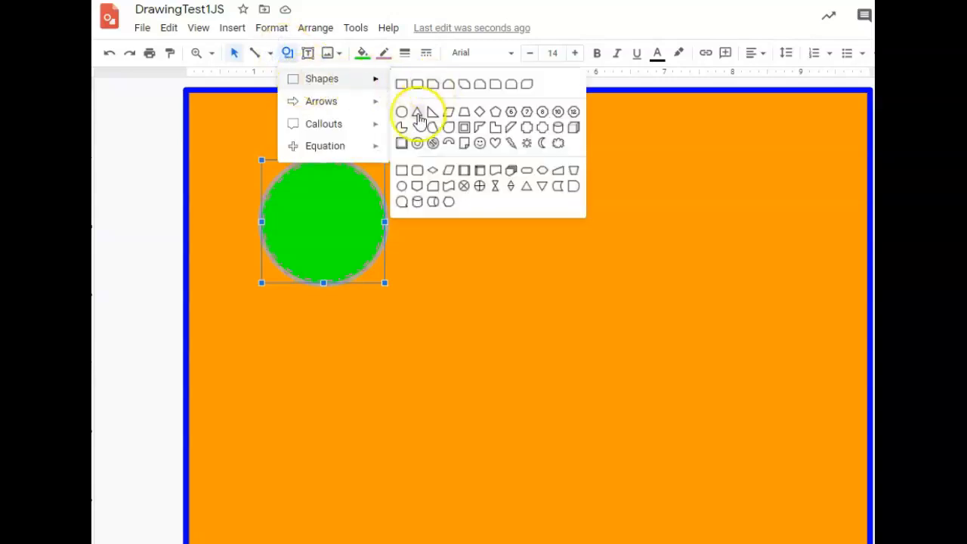
pyautogui.click(420, 120)
pyautogui.moveTo(344, 226); pyautogui.dragTo(487, 378)
# Step: Move the green triangle up and to the left so that it overlaps the right part of the circle
pyautogui.click(435, 224)
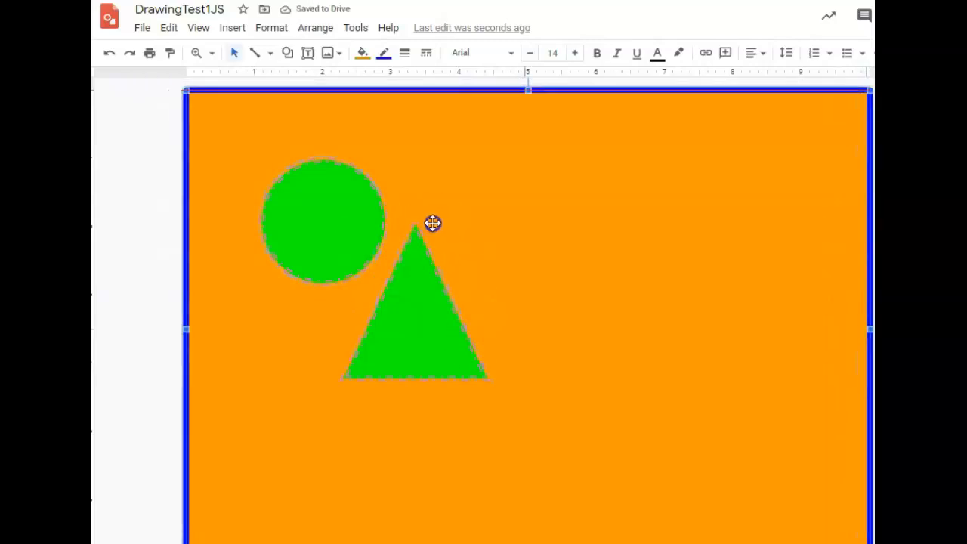
pyautogui.click(443, 285)
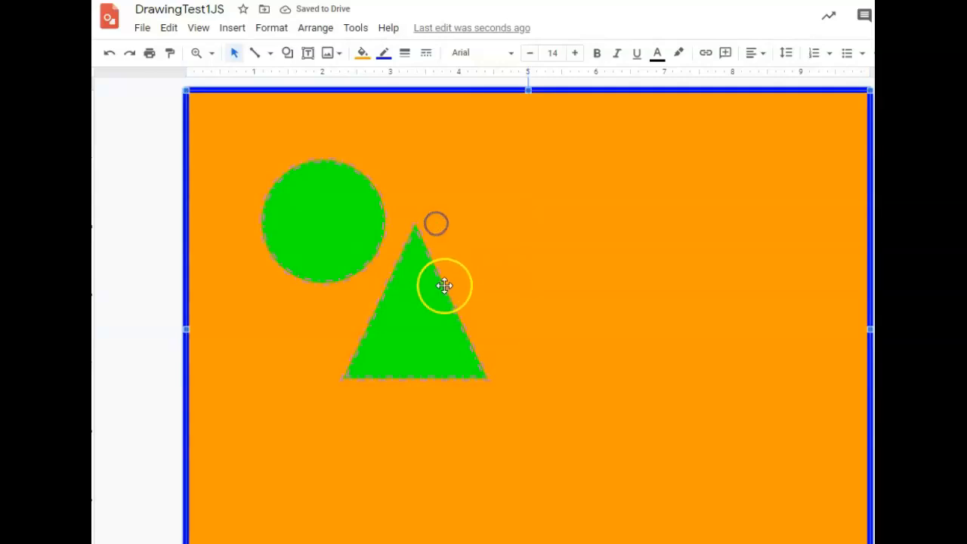
pyautogui.click(428, 224)
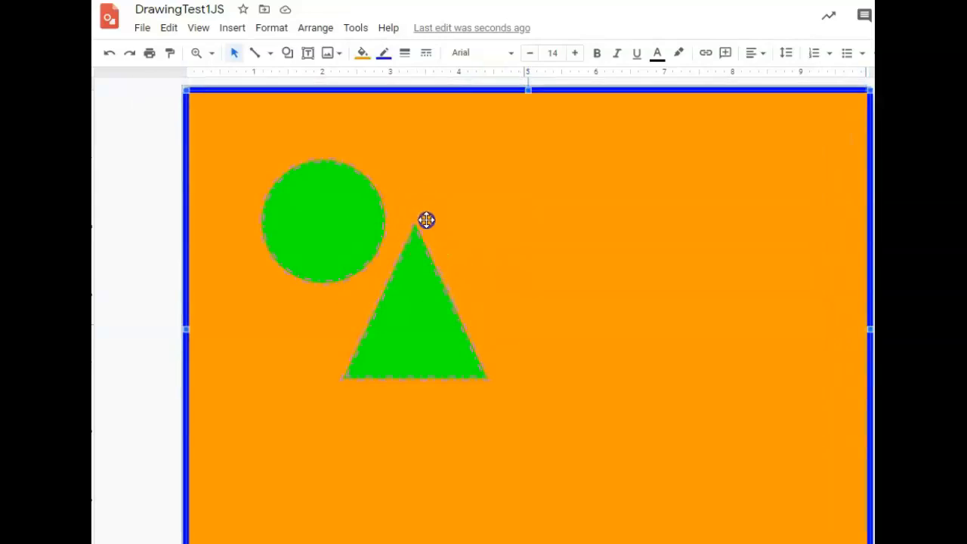
pyautogui.hotkey('ctrl', 'z')
pyautogui.hotkey('ctrl', 'z')
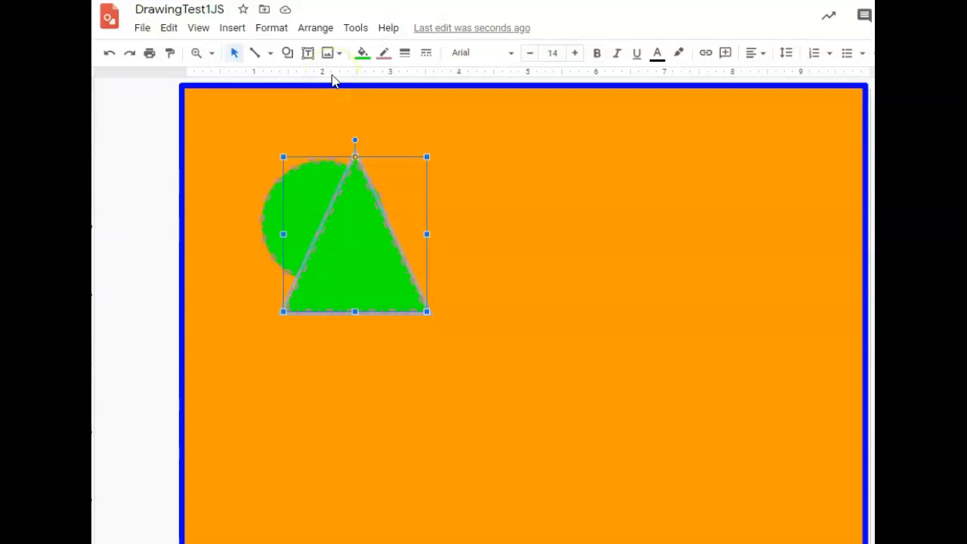
# Step: Format the triangle with a red fill and a thick, dotted light blue border
pyautogui.click(362, 53)
pyautogui.click(378, 144)
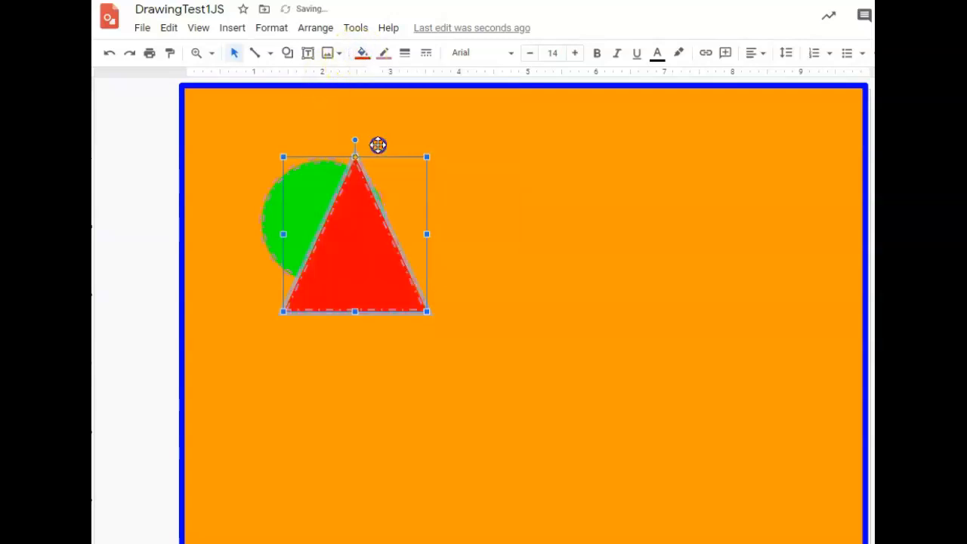
pyautogui.click(384, 52)
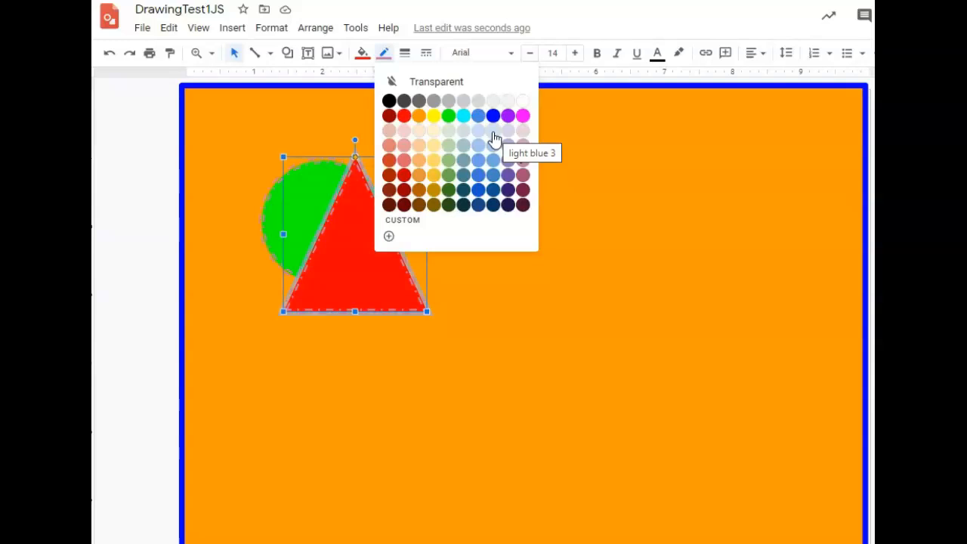
pyautogui.click(479, 148)
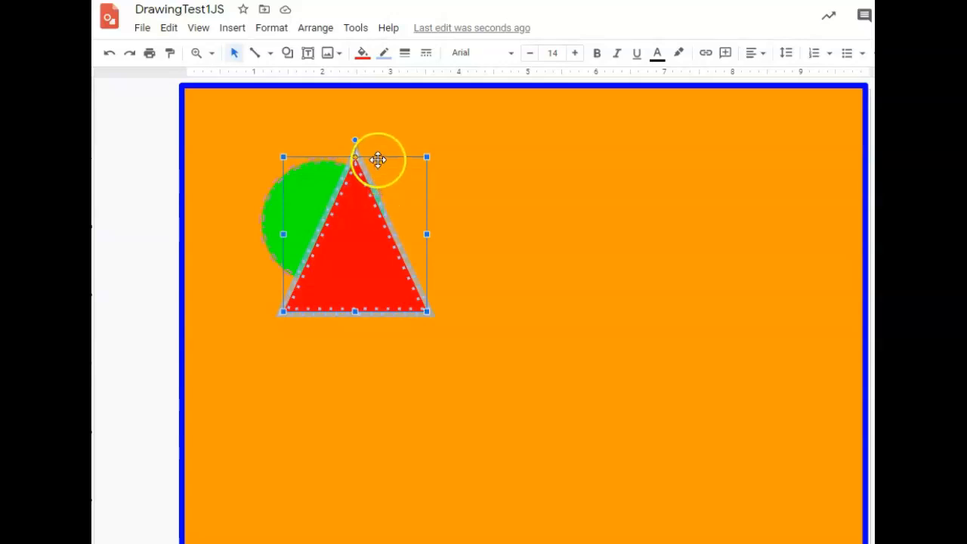
pyautogui.click(378, 159)
pyautogui.click(360, 201)
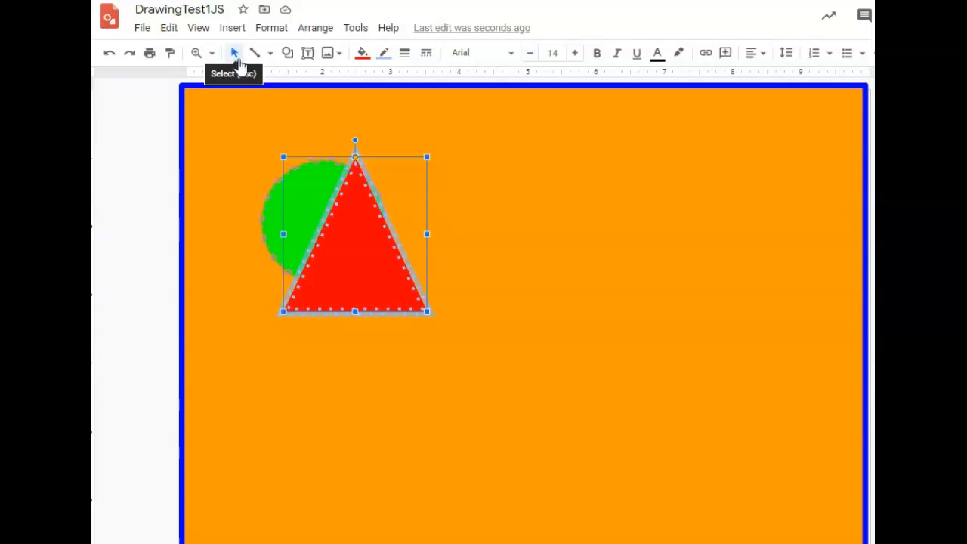
# Step: Send the red triangle backward one level so it lies behind the green circle
pyautogui.click(315, 28)
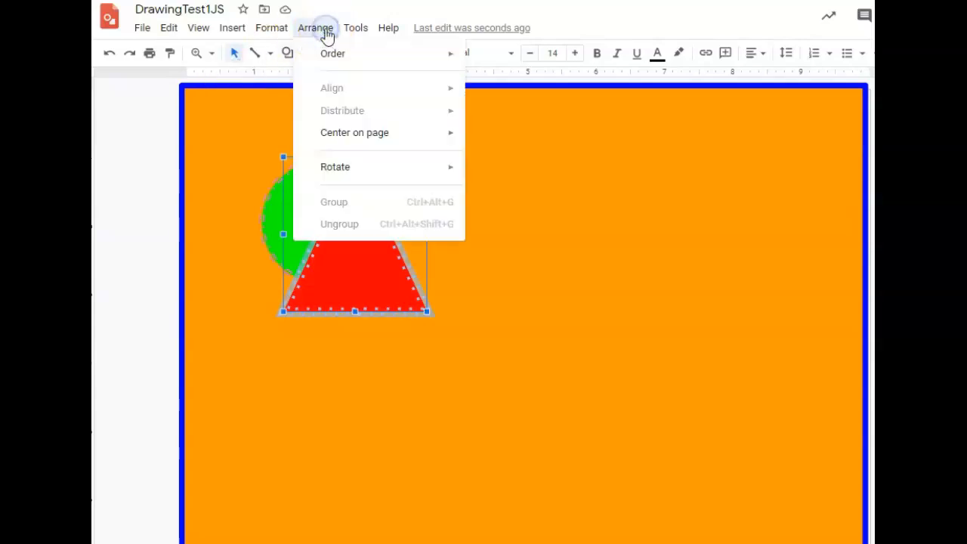
pyautogui.moveTo(334, 53)
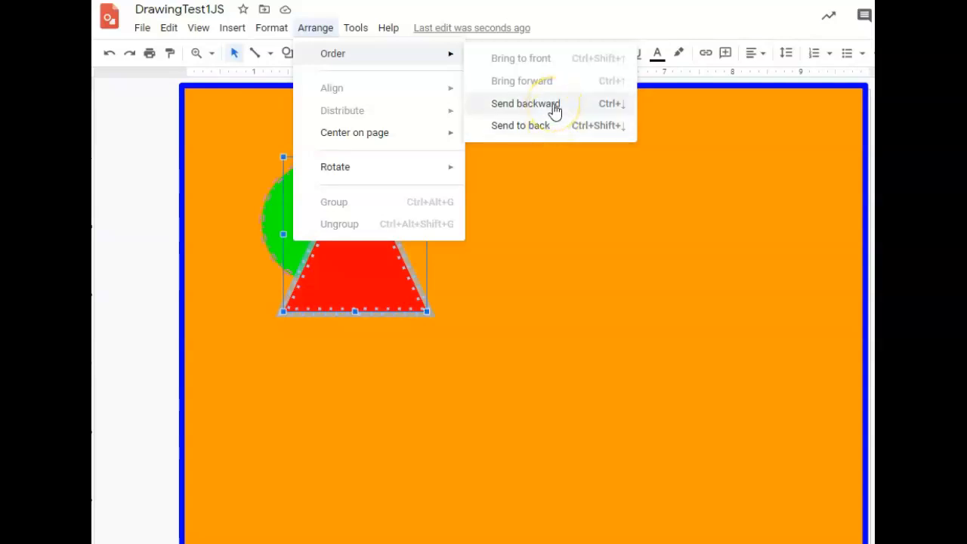
pyautogui.click(555, 111)
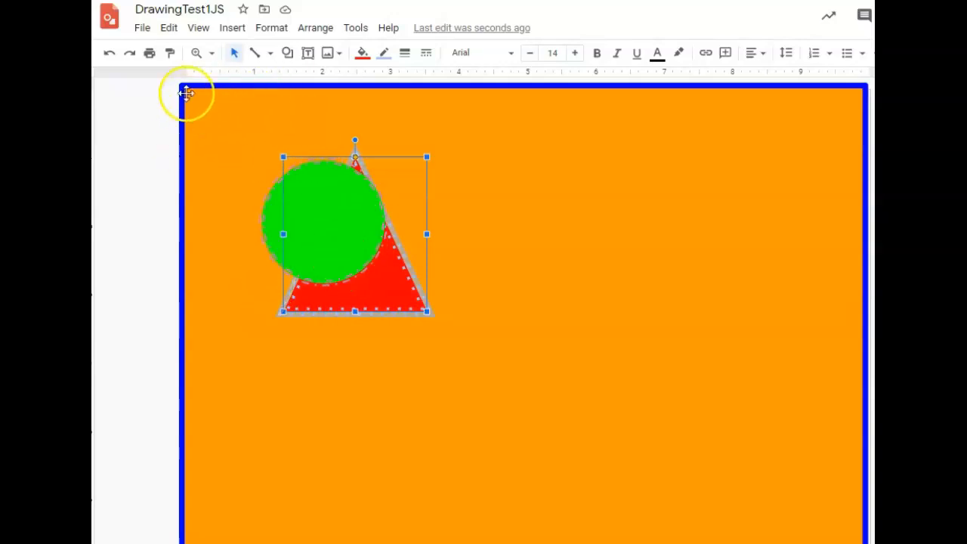
# Step: Draw a thin straight line above and to the right of the triangle, and lower its left end so it slopes upward to the right
pyautogui.click(294, 151)
pyautogui.click(302, 100)
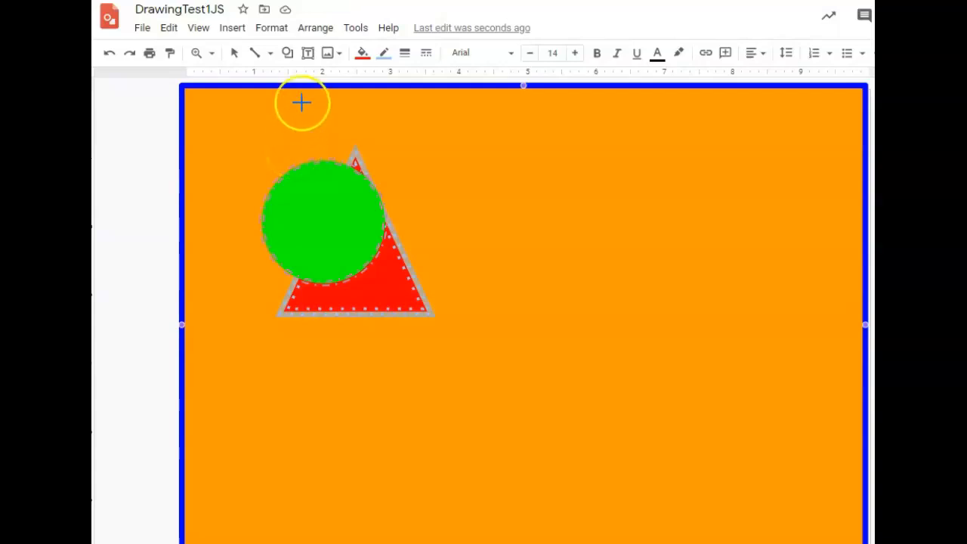
pyautogui.click(270, 59)
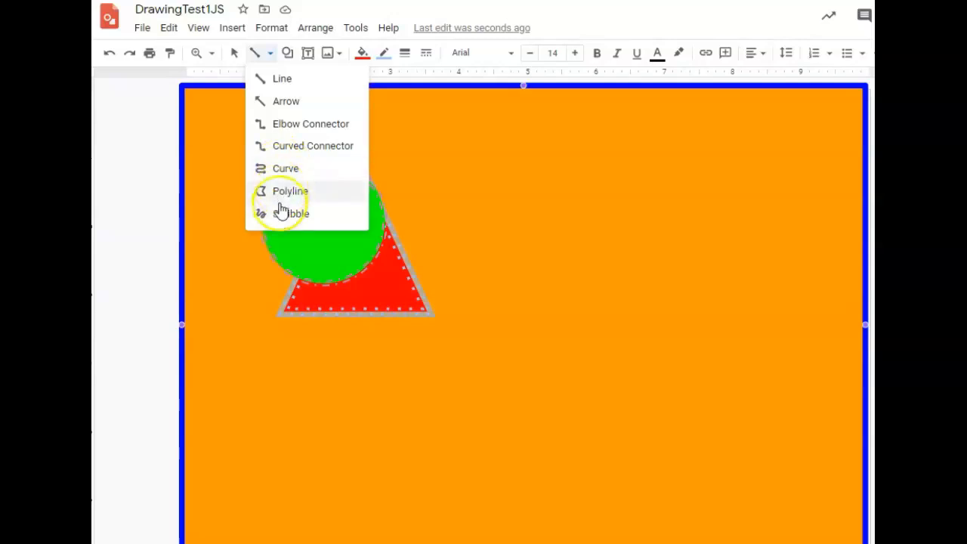
pyautogui.click(286, 82)
pyautogui.click(474, 142)
pyautogui.moveTo(469, 157); pyautogui.dragTo(478, 142)
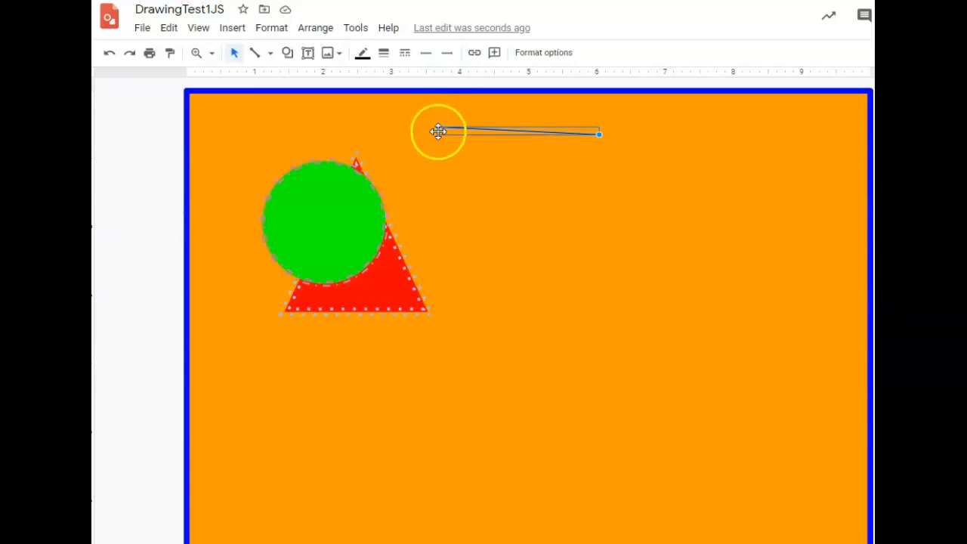
pyautogui.moveTo(437, 127); pyautogui.dragTo(433, 153)
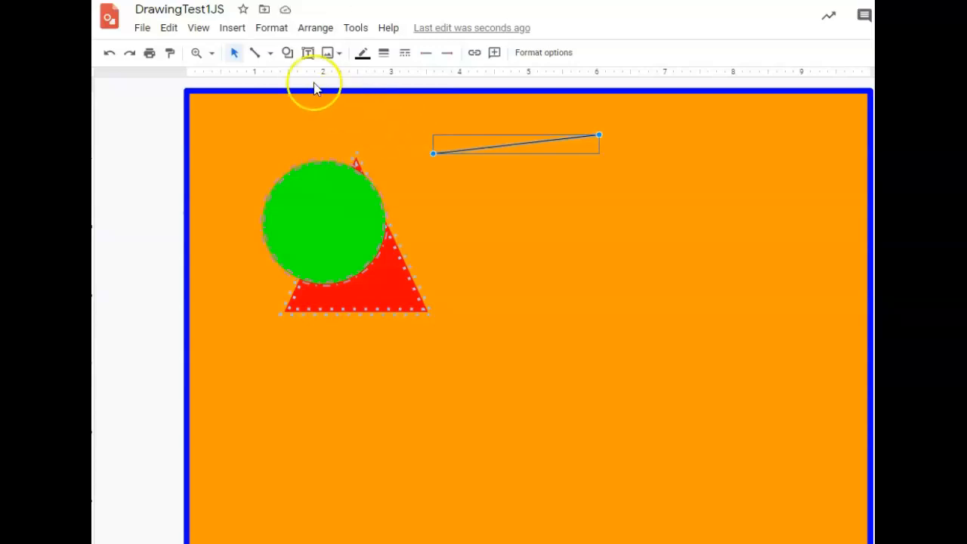
# Step: Draw an arrow running diagonally down to the right across the thin straight line
pyautogui.click(270, 53)
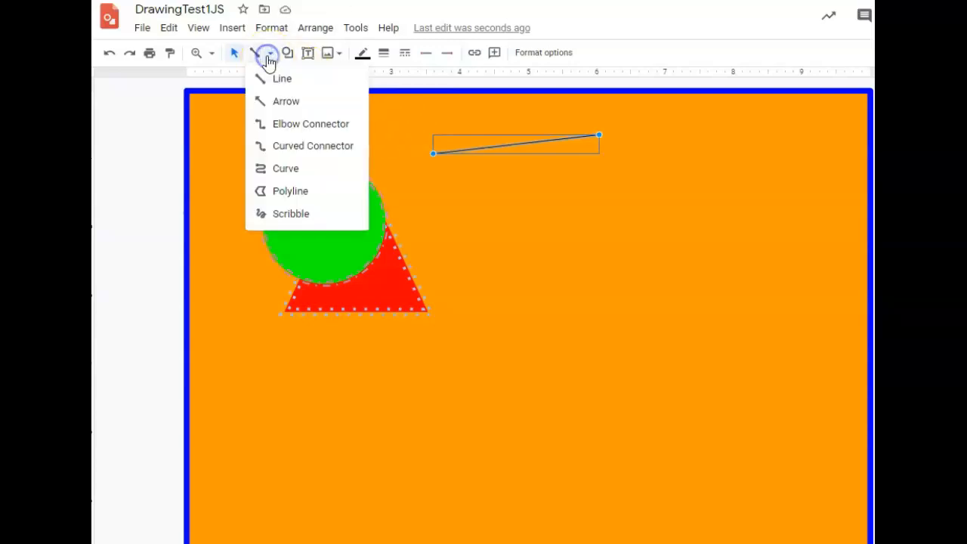
pyautogui.click(276, 101)
pyautogui.moveTo(463, 128); pyautogui.dragTo(569, 212)
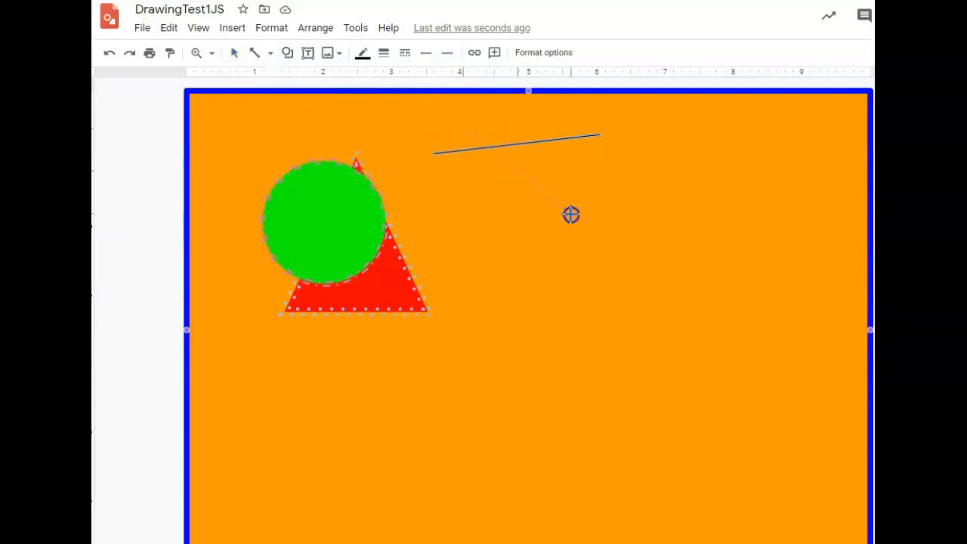
# Step: Give the diagonal arrow a filled arrowhead at its start, a filled diamond at its end, and a thicker line weight
pyautogui.click(448, 53)
pyautogui.click(473, 148)
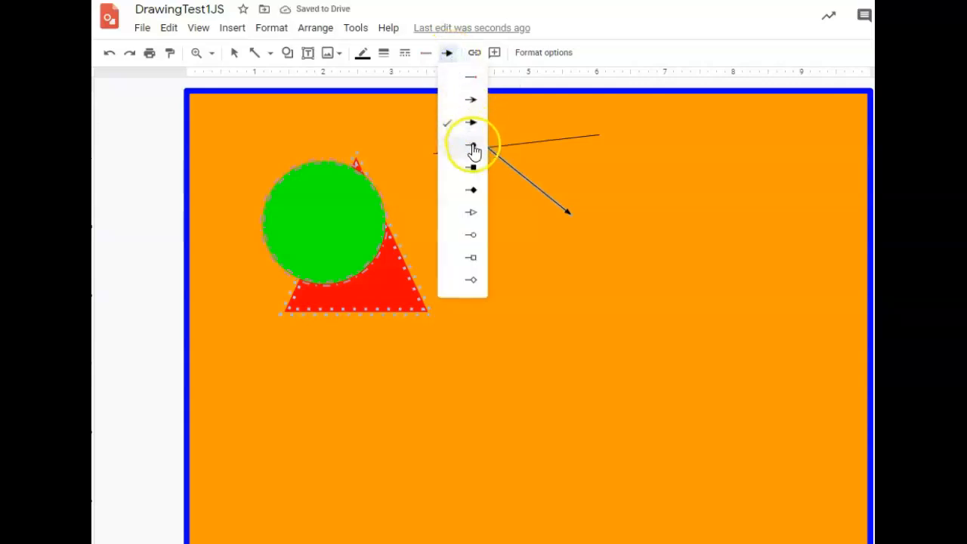
pyautogui.click(447, 53)
pyautogui.click(476, 190)
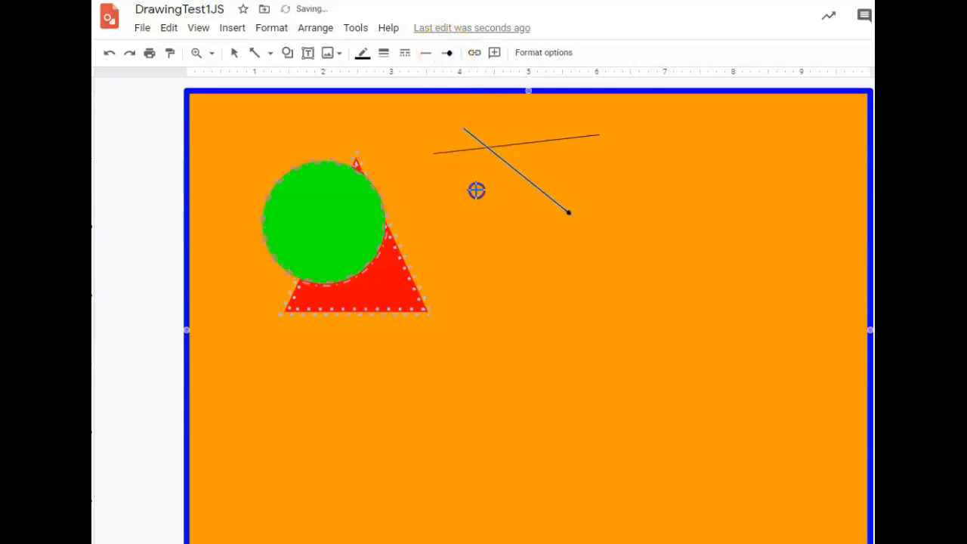
pyautogui.click(426, 53)
pyautogui.click(449, 124)
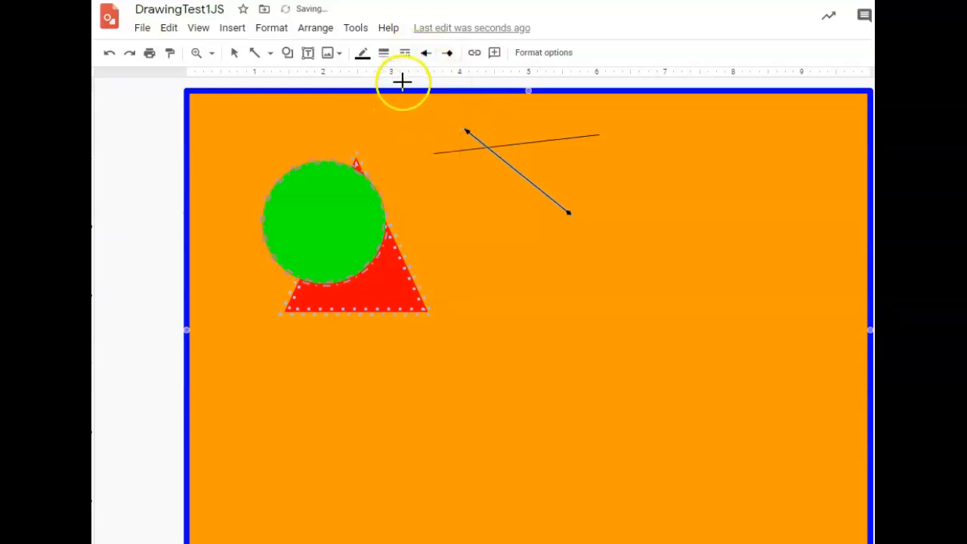
pyautogui.click(384, 53)
pyautogui.click(422, 146)
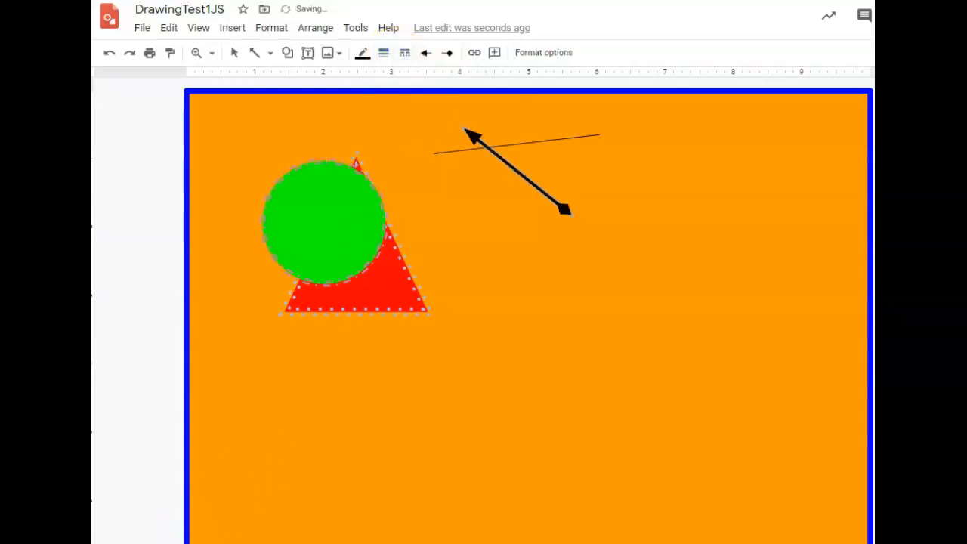
# Step: Scribble a freehand line below the diagonal line, rising from the left and levelling out to the right
pyautogui.click(270, 54)
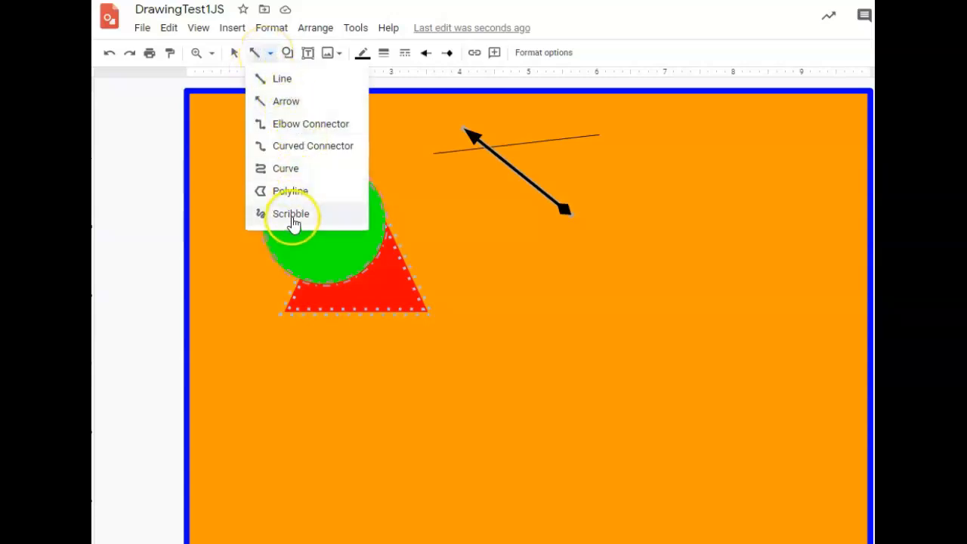
pyautogui.click(291, 215)
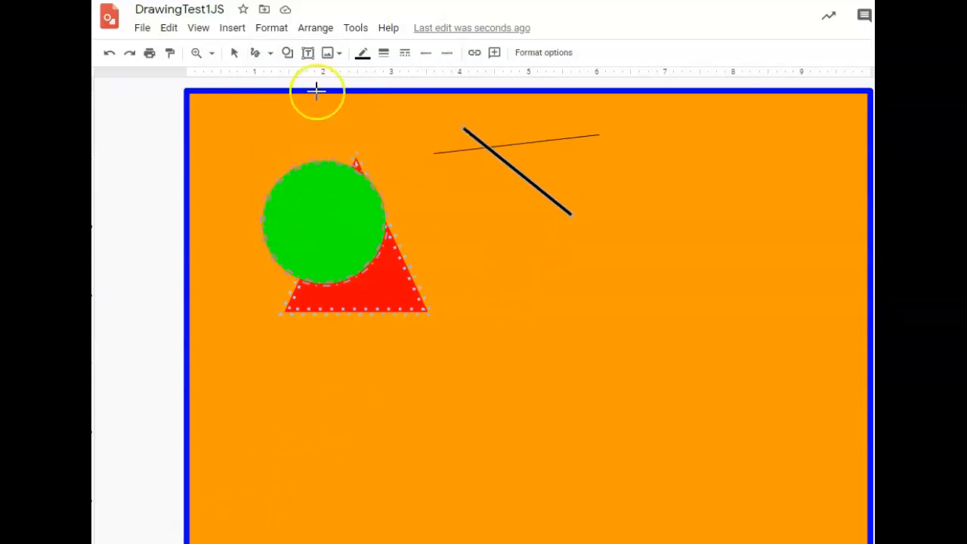
pyautogui.moveTo(454, 255)
pyautogui.mouseDown()
pyautogui.moveTo(476, 241)
pyautogui.moveTo(638, 226)
pyautogui.mouseUp()
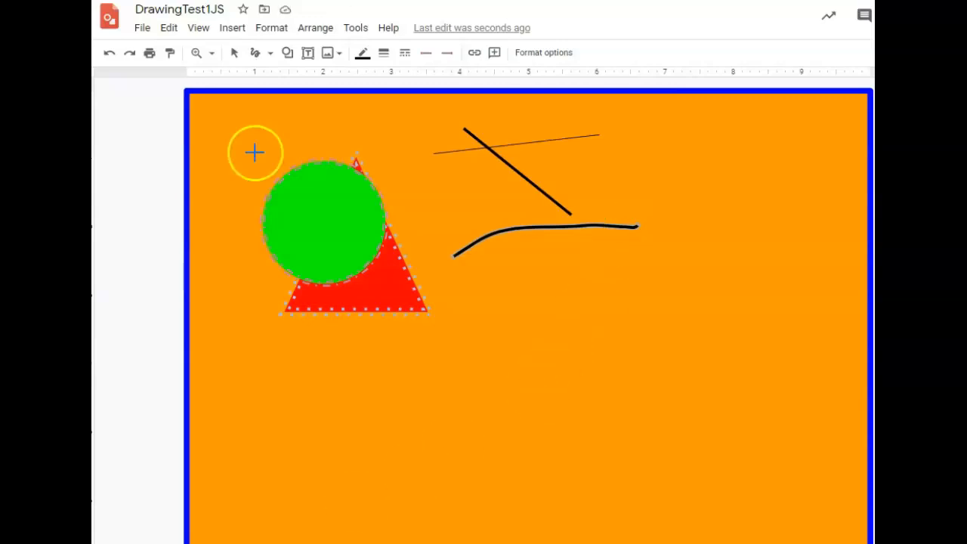
# Step: Draw a closed five-cornered polyline shape with an inward notch below and to the right of the scribbled line
pyautogui.click(272, 54)
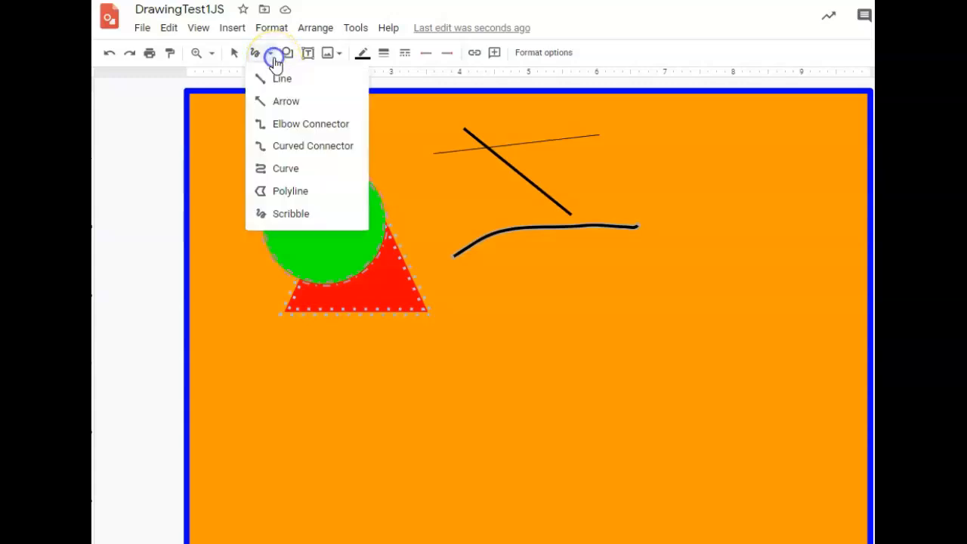
pyautogui.click(294, 191)
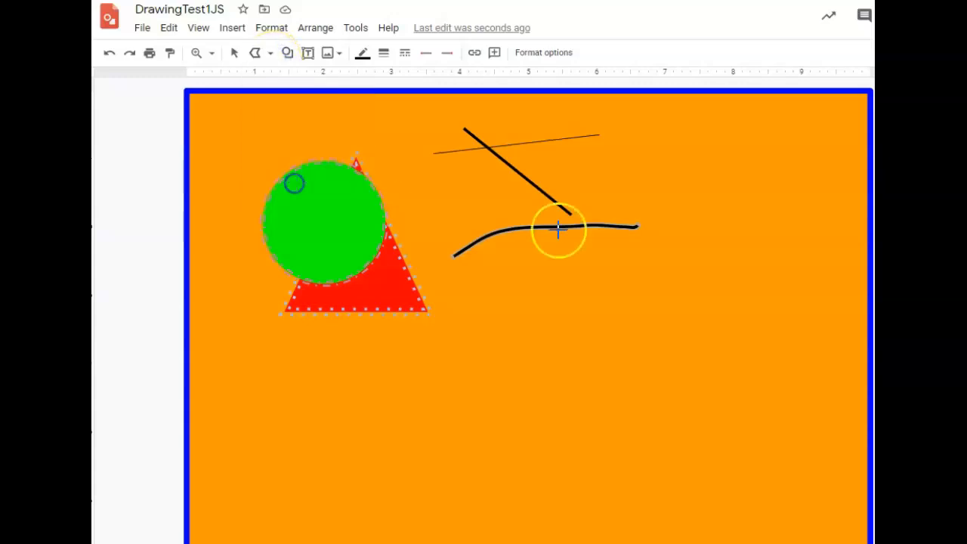
pyautogui.click(525, 301)
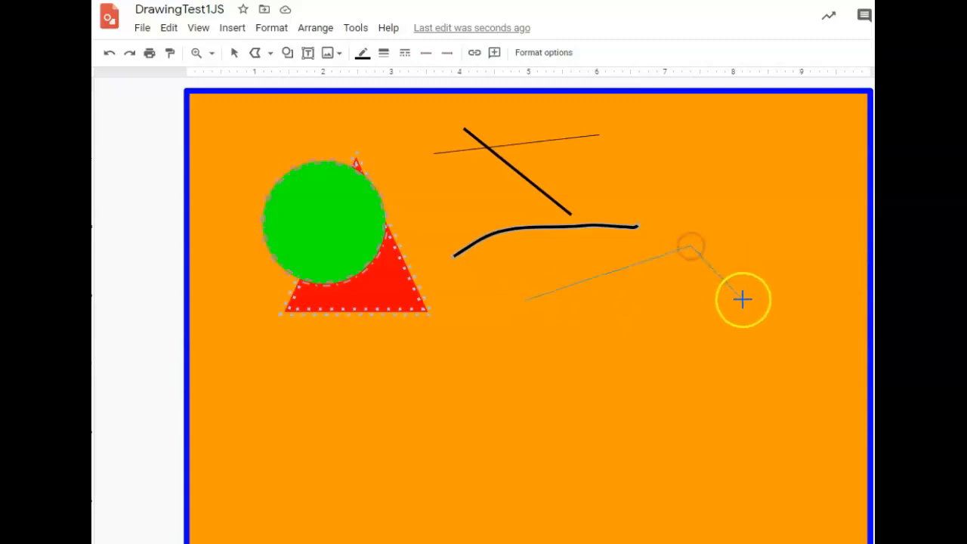
pyautogui.click(769, 337)
pyautogui.click(643, 408)
pyautogui.click(642, 331)
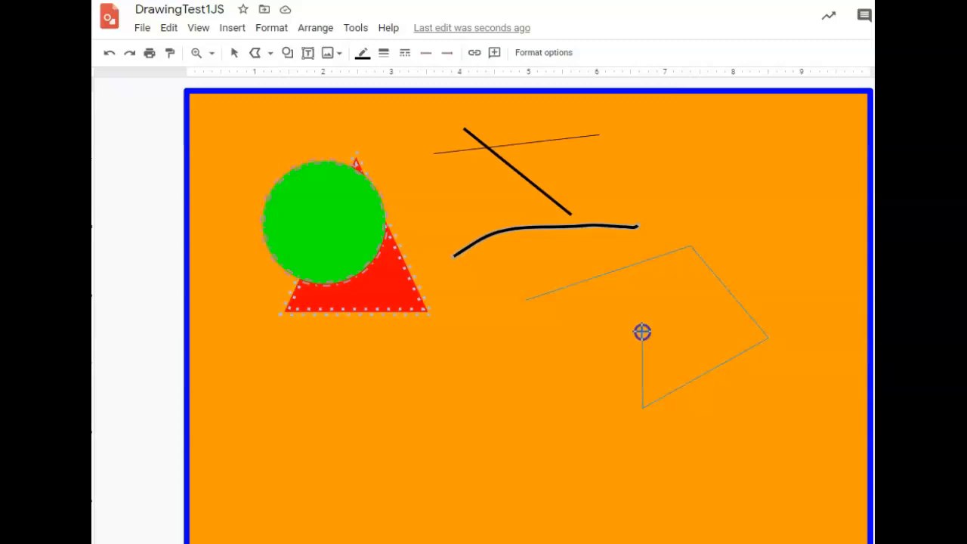
pyautogui.click(526, 300)
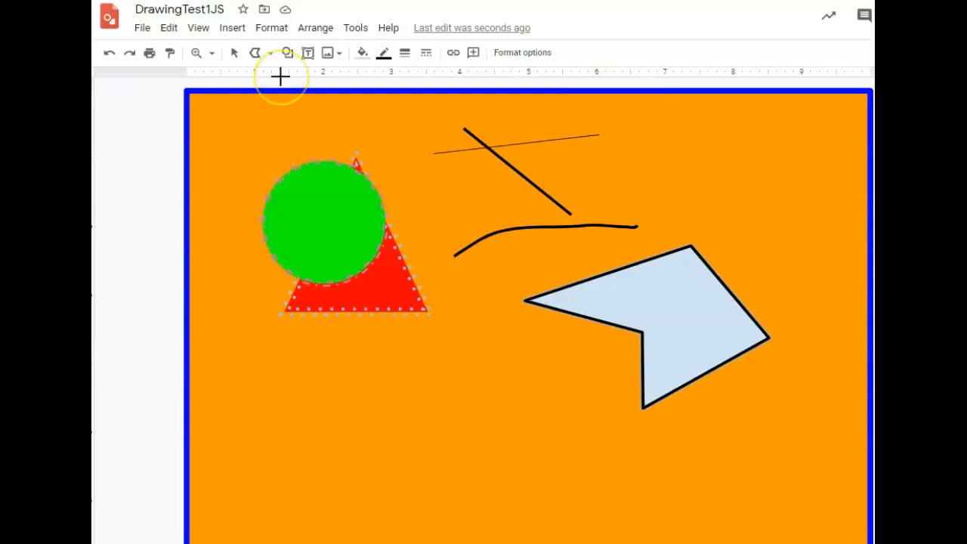
# Step: Draw a closed, smoothly curved blob with the Curve tool below the circle and triangle, with a deep inward bay along its lower side
pyautogui.click(269, 53)
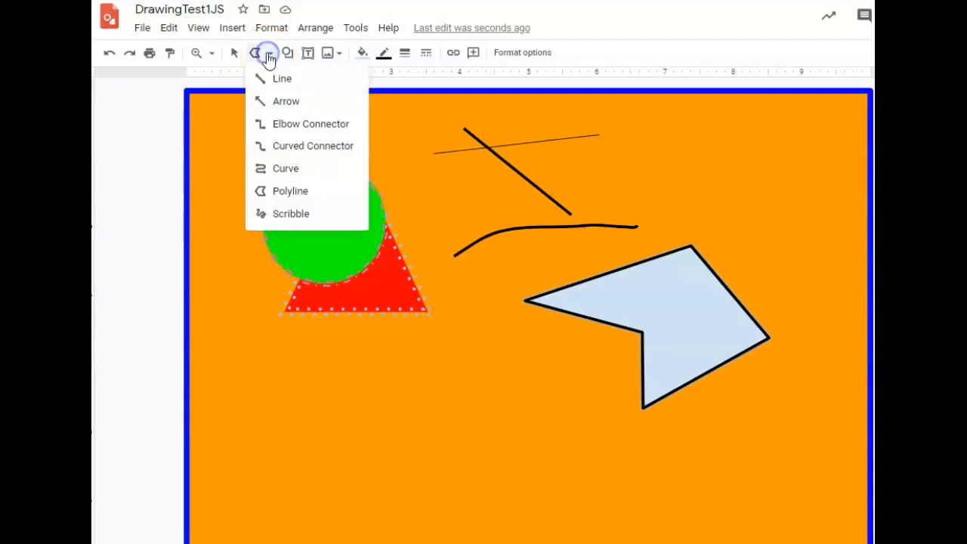
pyautogui.click(286, 167)
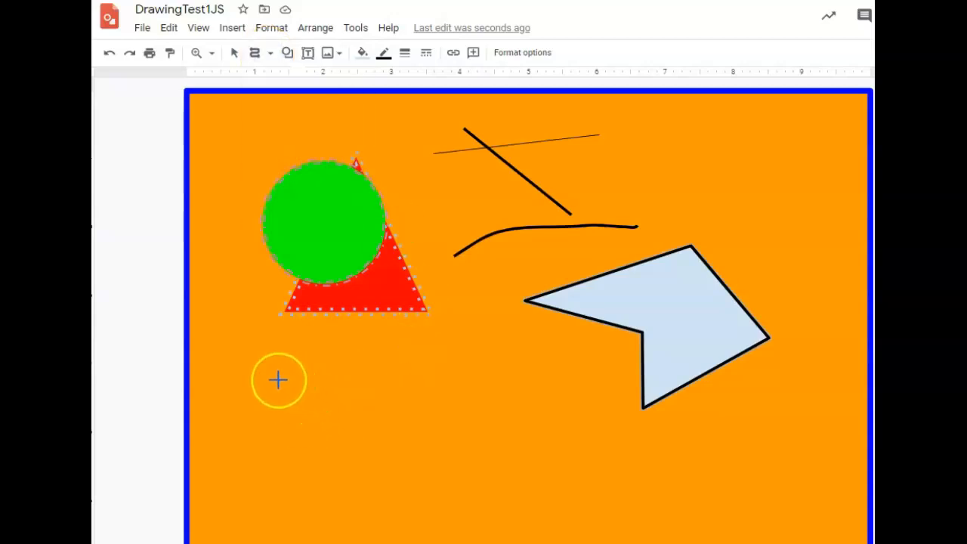
pyautogui.click(451, 352)
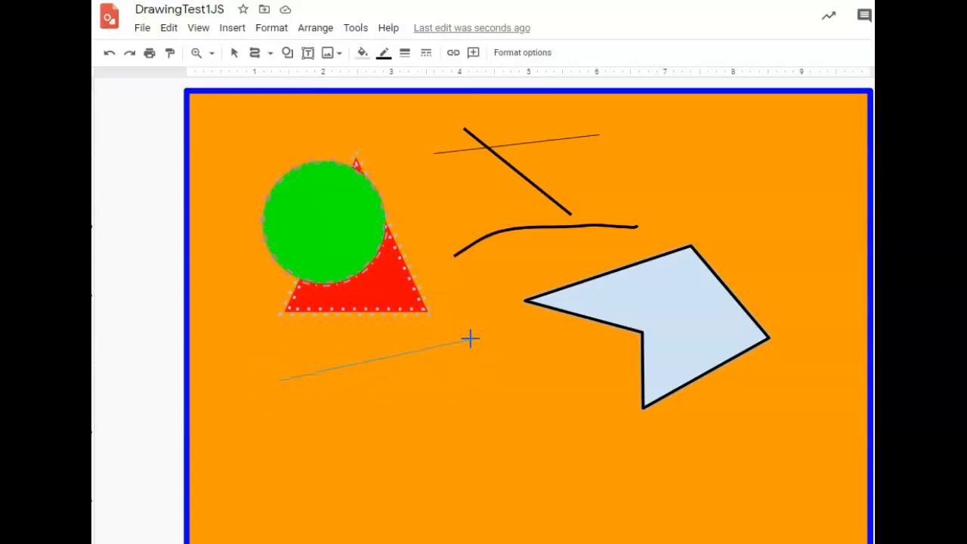
pyautogui.click(520, 399)
pyautogui.click(477, 499)
pyautogui.click(430, 443)
pyautogui.click(371, 425)
pyautogui.click(365, 460)
pyautogui.click(367, 503)
pyautogui.click(293, 498)
pyautogui.click(311, 439)
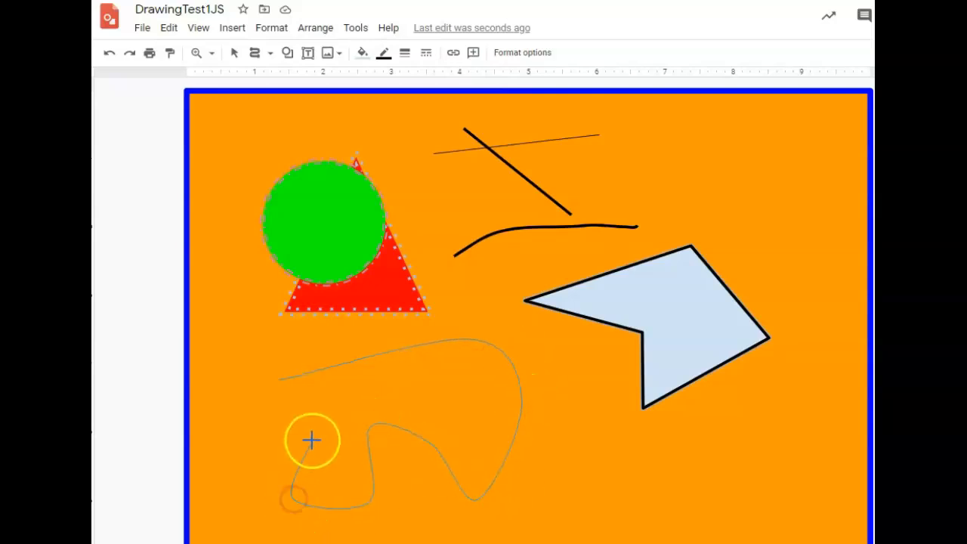
pyautogui.click(272, 418)
pyautogui.click(284, 381)
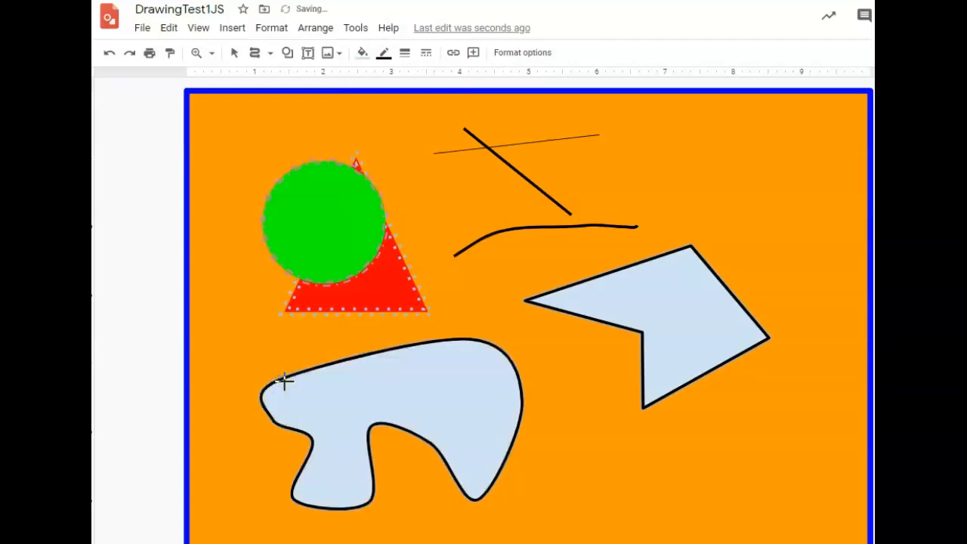
pyautogui.click(289, 385)
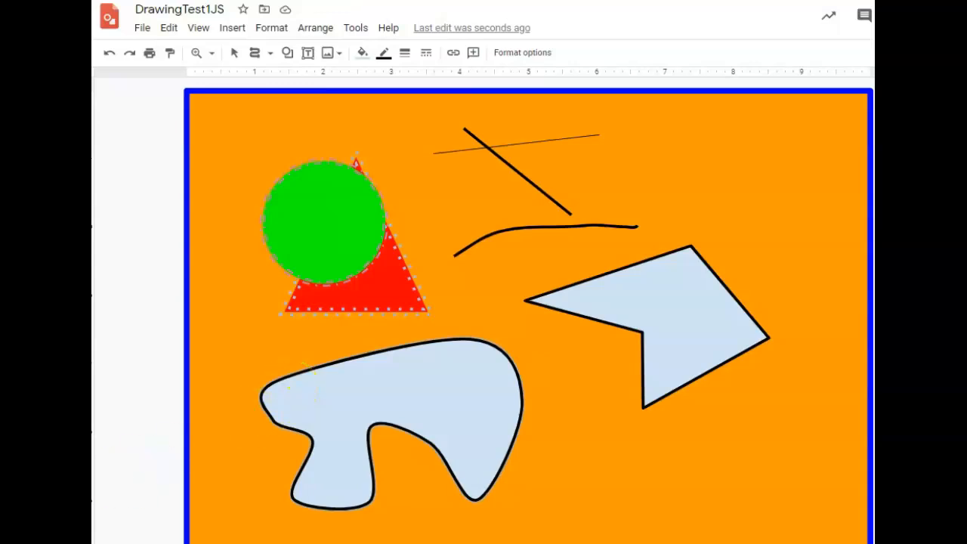
# Step: Examine which kinds of objects can be inserted into the drawing, including the shape categories, line types and image sources
pyautogui.click(264, 28)
pyautogui.click(245, 31)
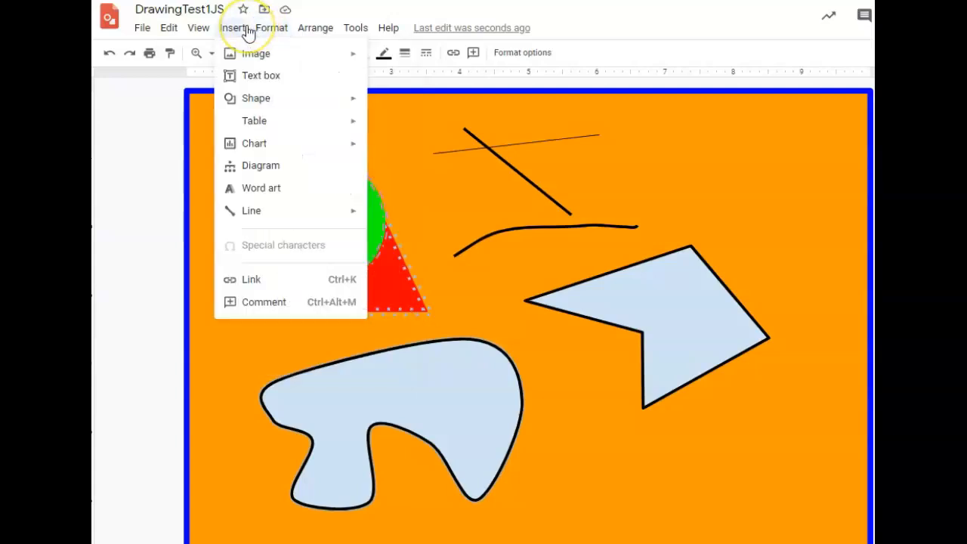
pyautogui.click(255, 78)
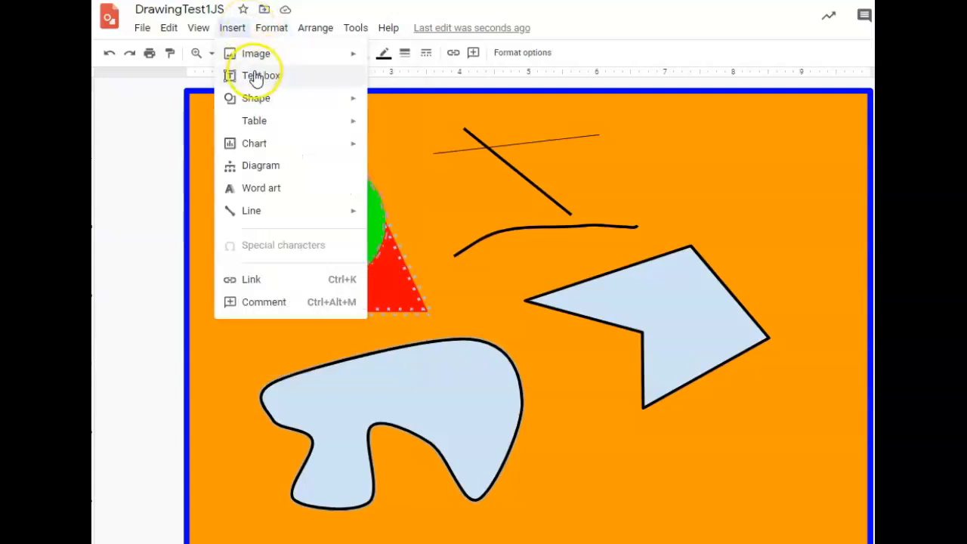
pyautogui.click(254, 100)
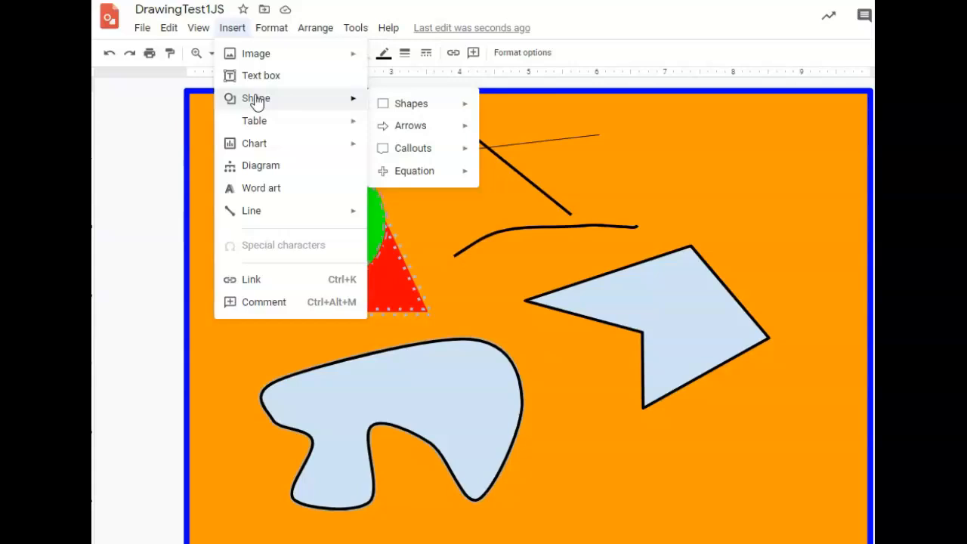
pyautogui.click(266, 191)
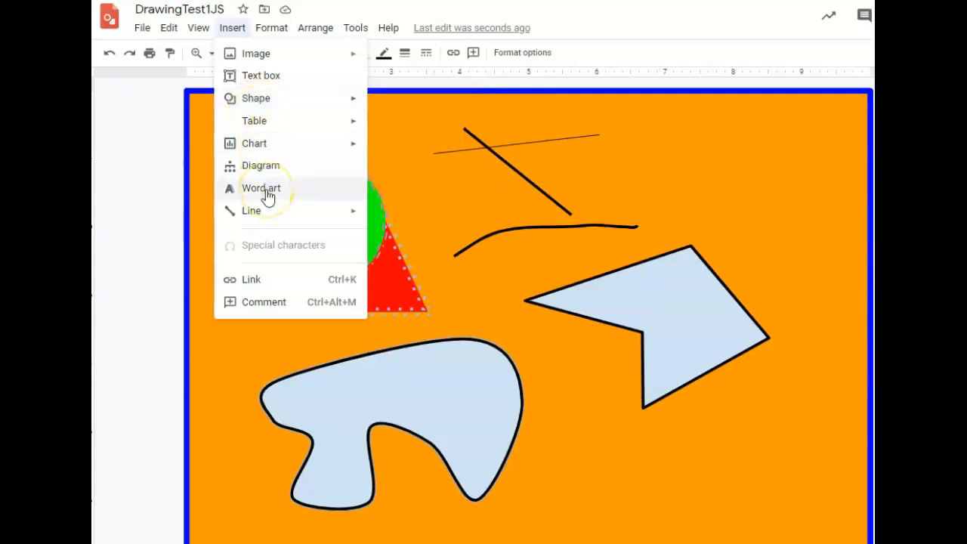
pyautogui.click(261, 214)
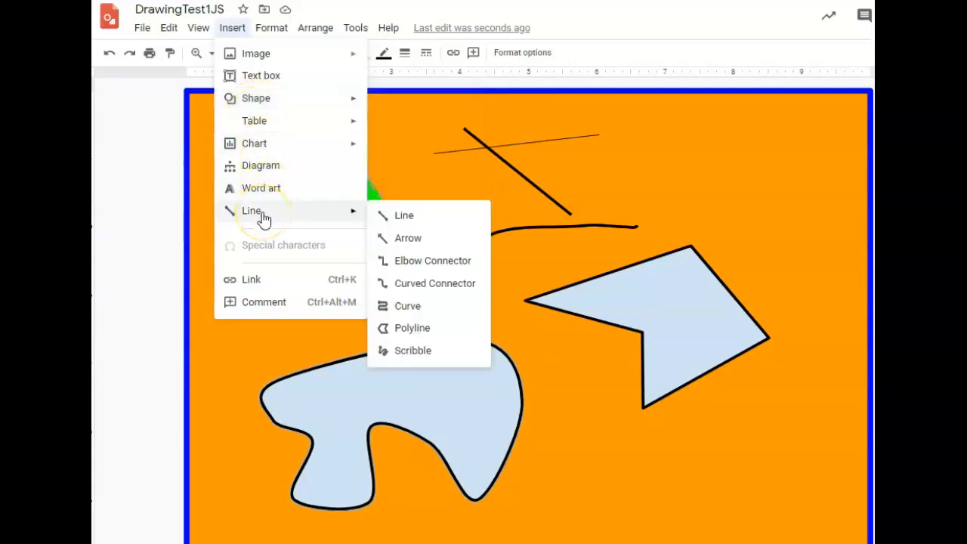
pyautogui.click(259, 57)
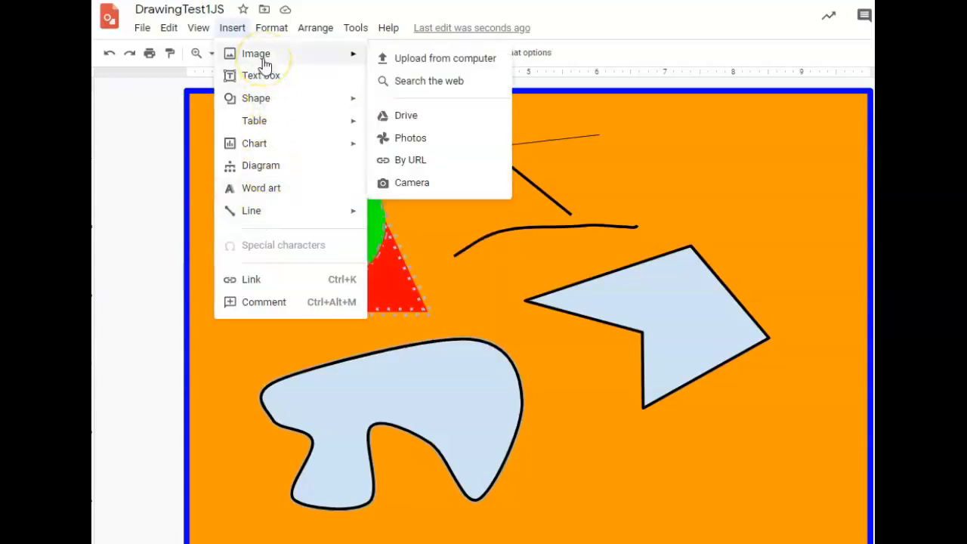
pyautogui.click(424, 80)
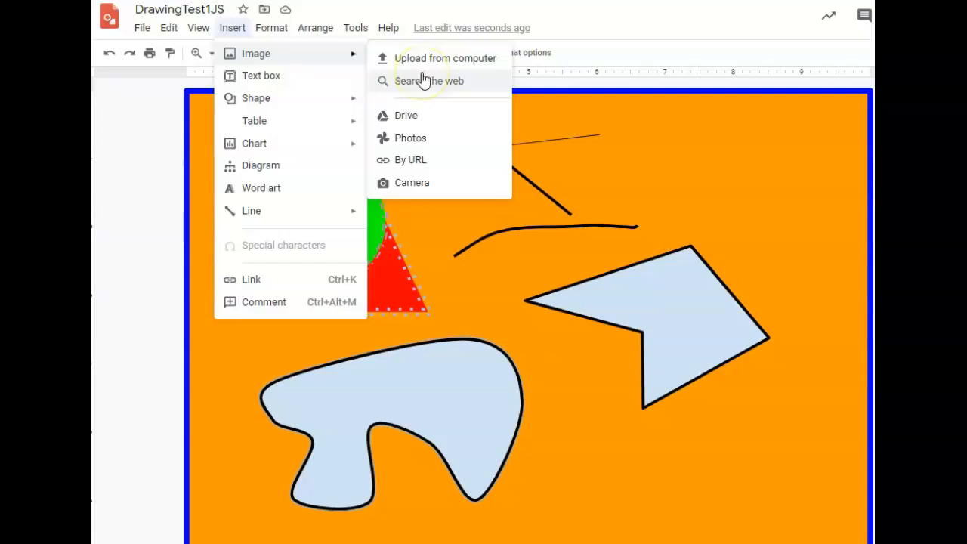
pyautogui.click(629, 18)
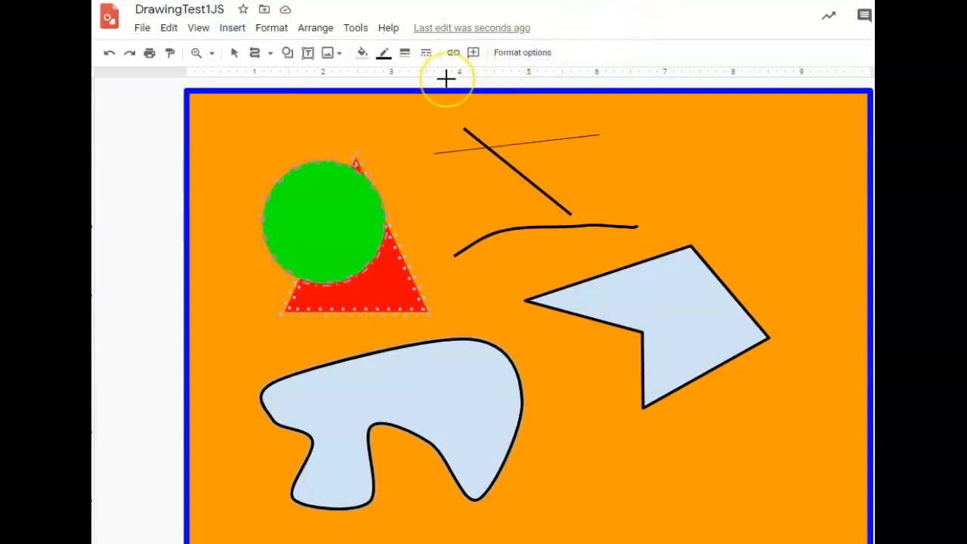